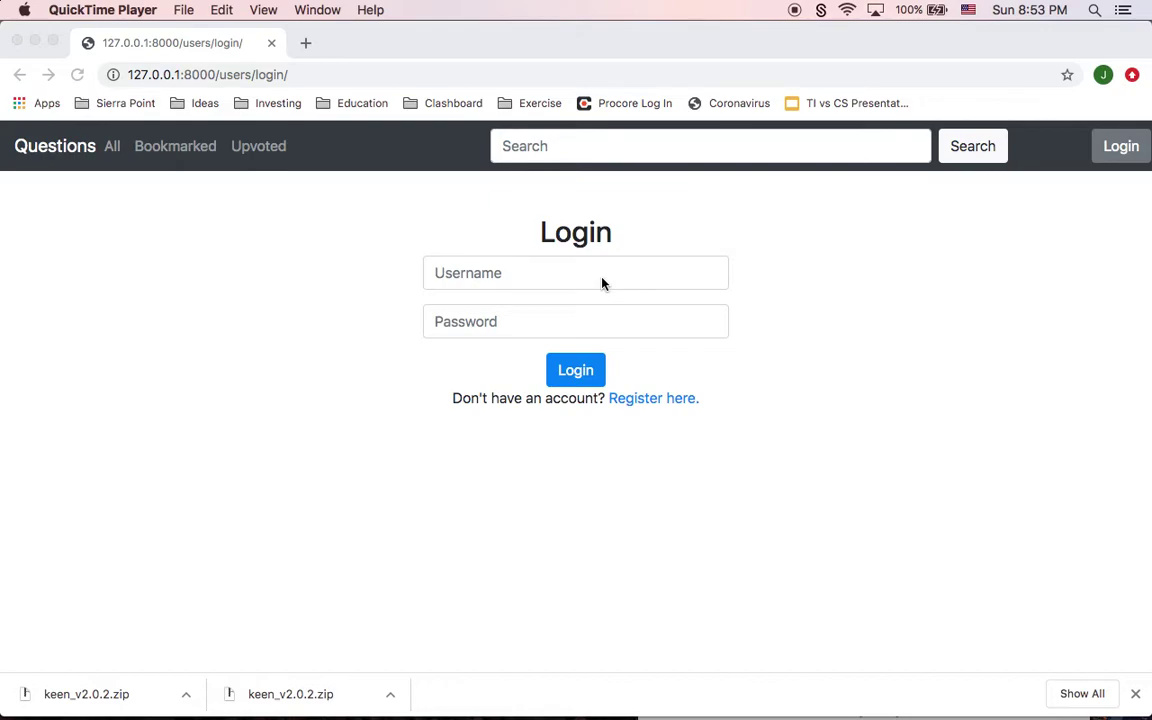
Step: Bring Chrome with the Questions login page to the front and select its address bar
left_click(545, 276)
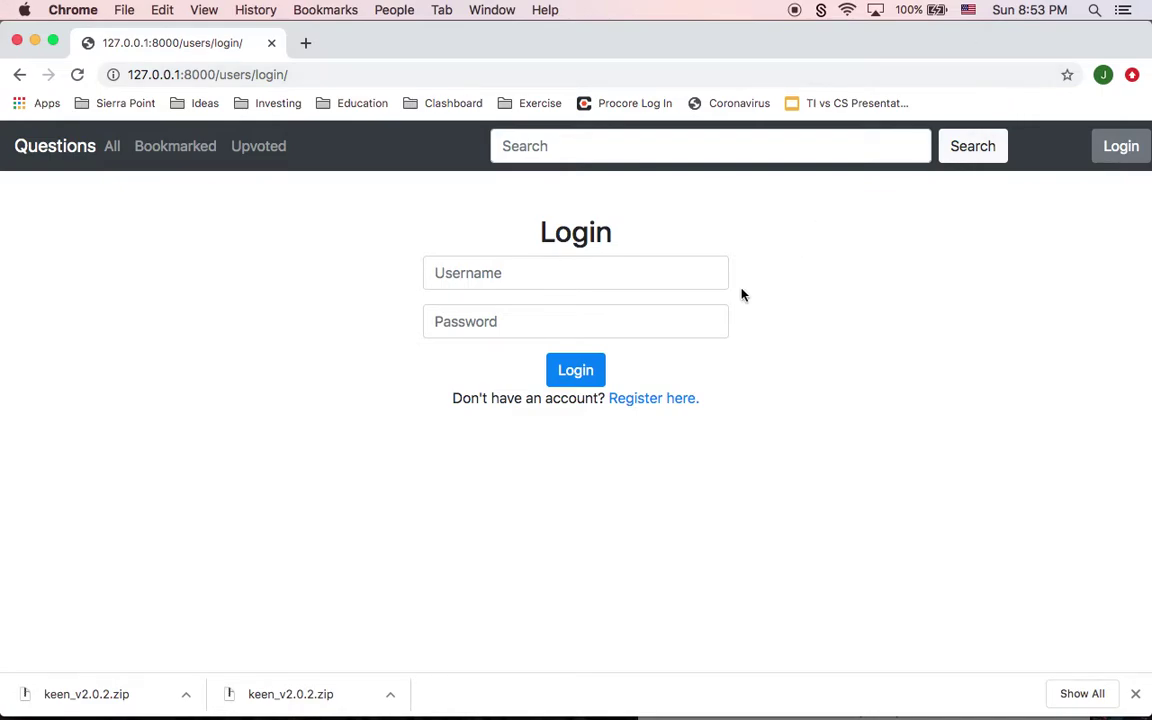
left_click(230, 75)
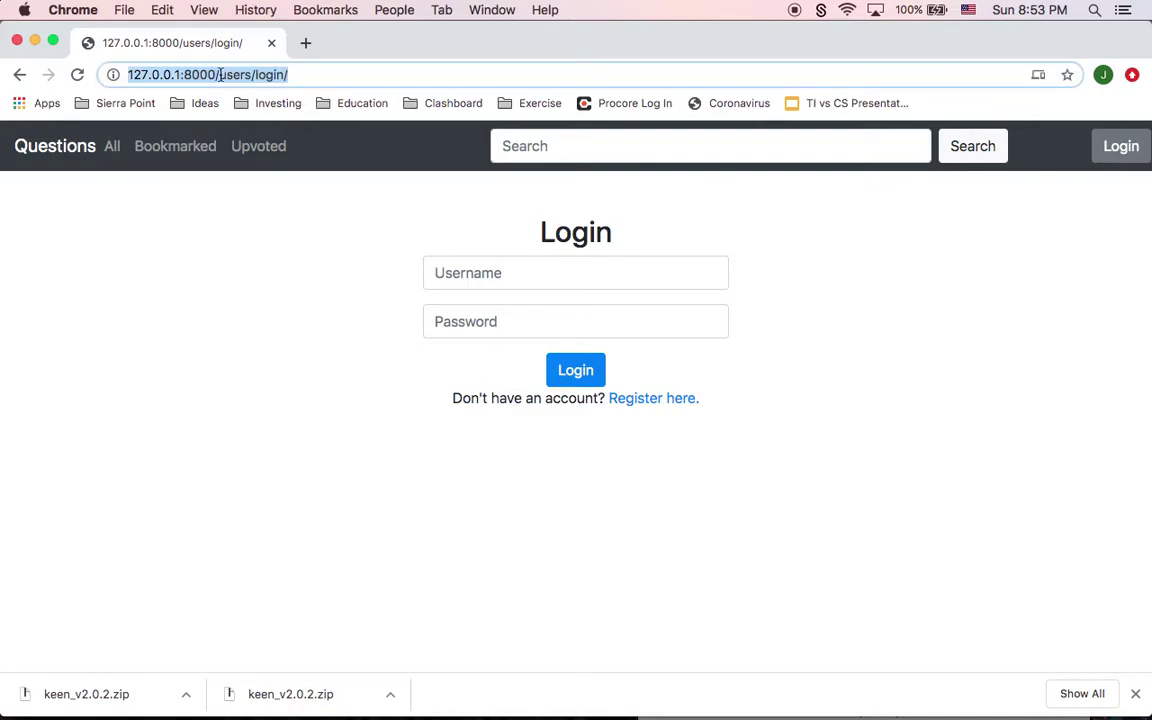
Step: Load the site's home address 127.0.0.1:8000 by removing the users/login/ path
left_click(219, 75)
left_click_drag(219, 75, 410, 77)
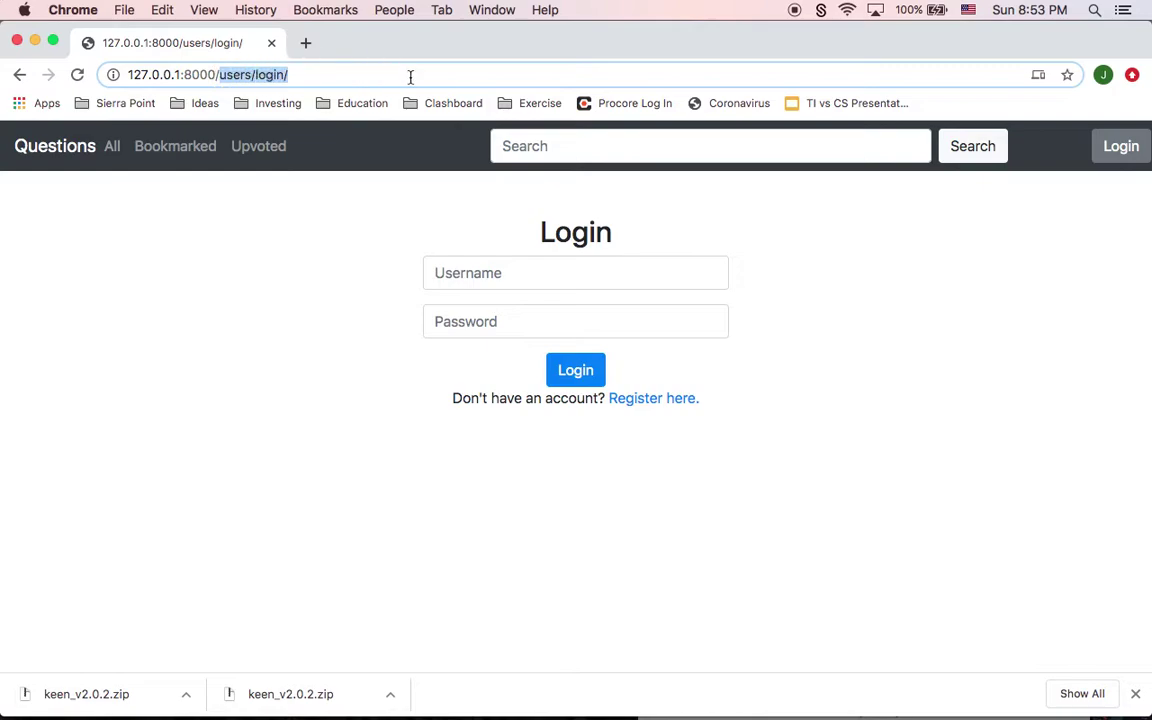
key("BackSpace")
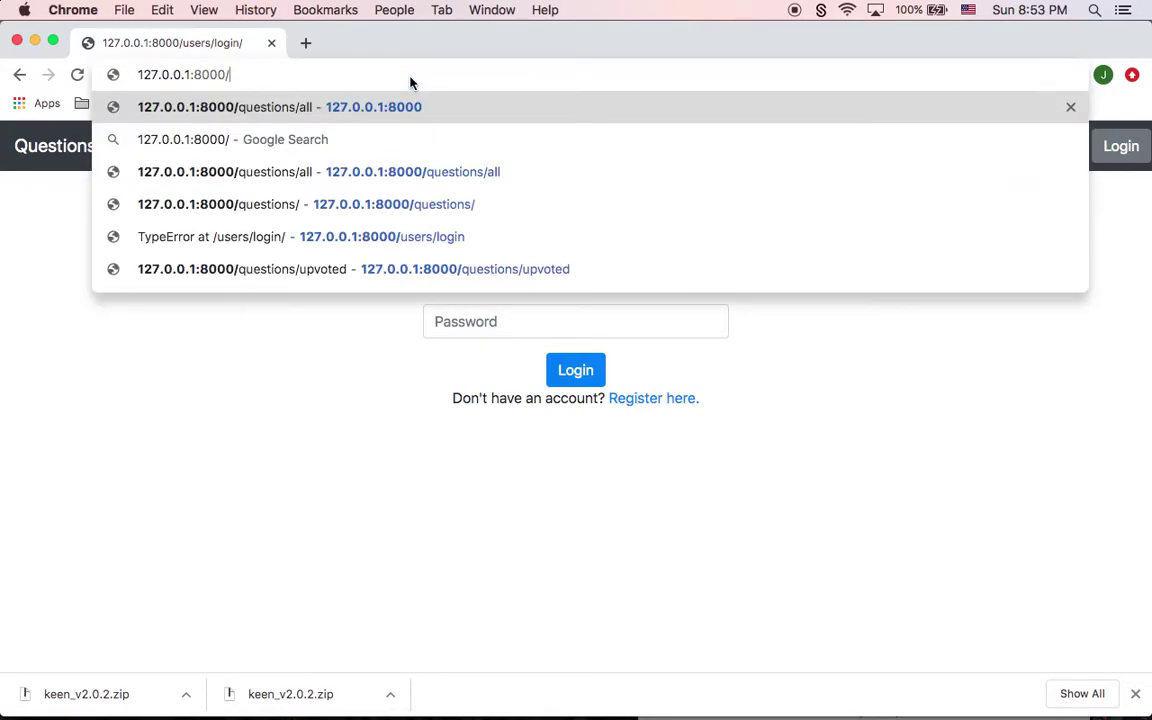
key("Escape")
key("Return")
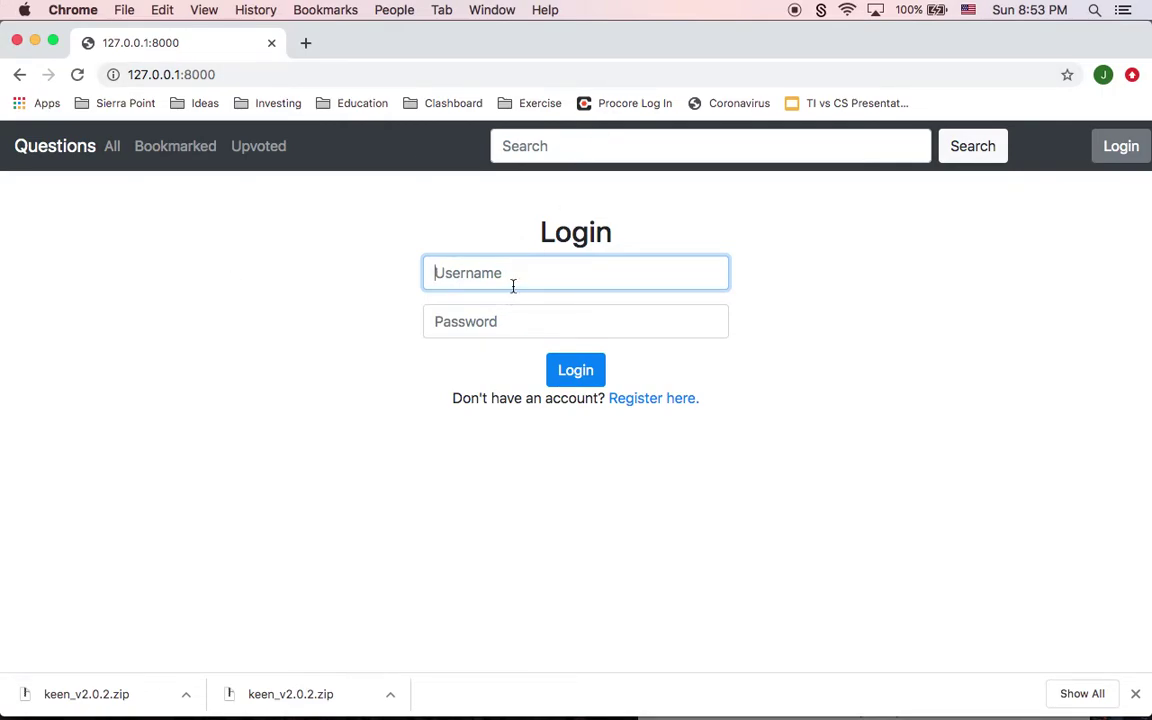
Step: Register the testuser account with an e-mail address and a matching six-character password
left_click(645, 403)
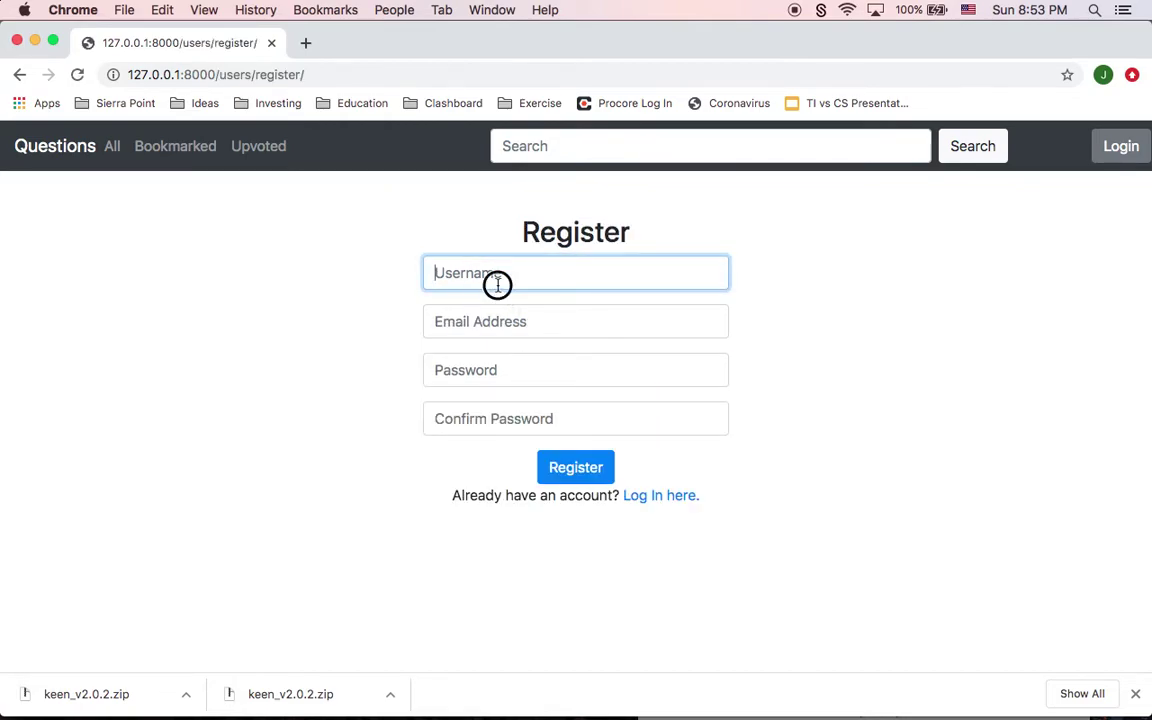
left_click(497, 284)
type("test")
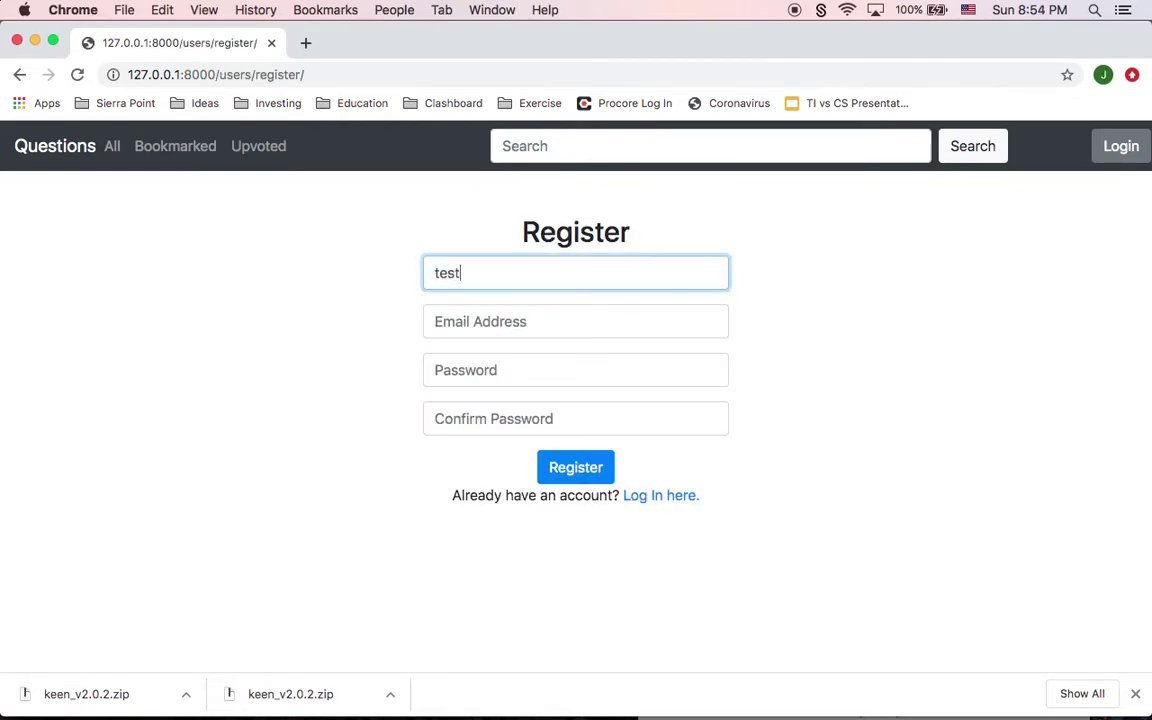
type("user")
left_click(575, 321)
type("test")
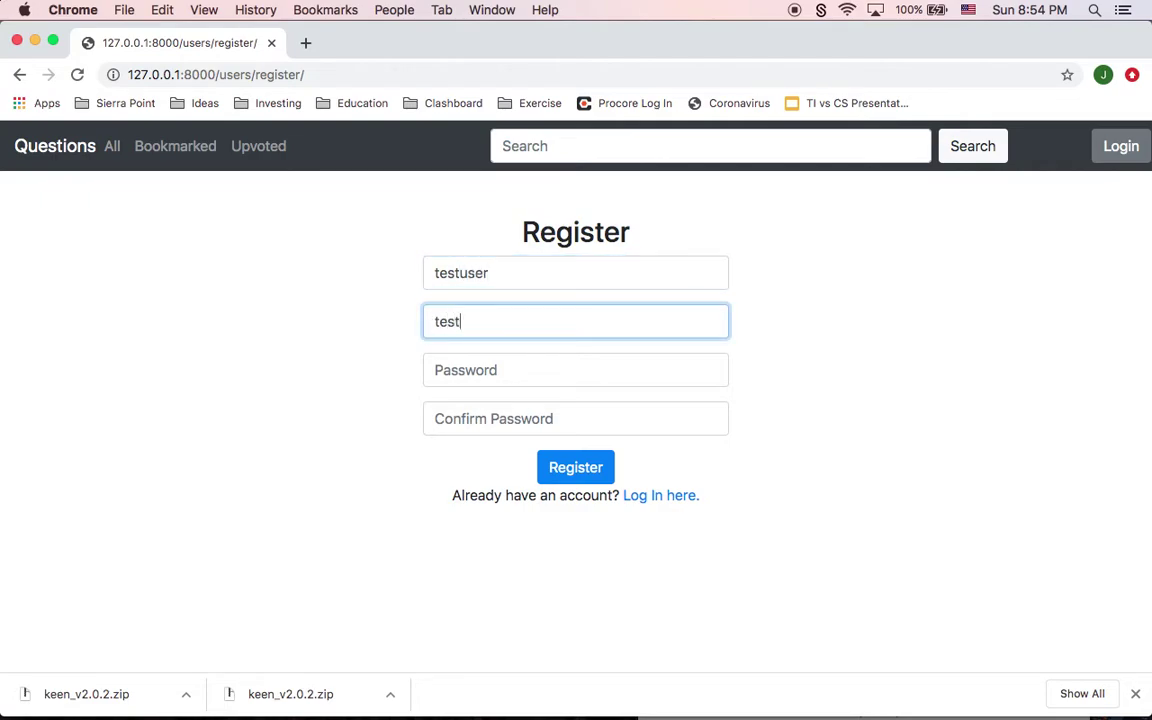
type("@examplple.com")
key("Tab")
type("test1")
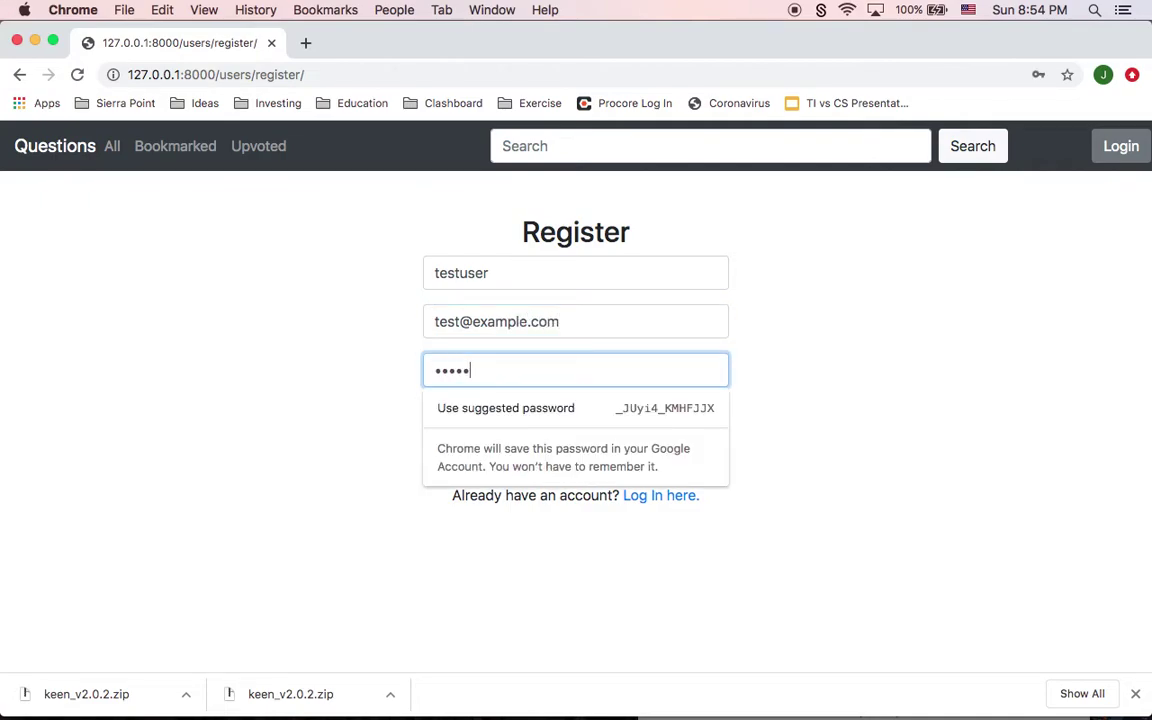
type("2")
key("Tab")
type("t")
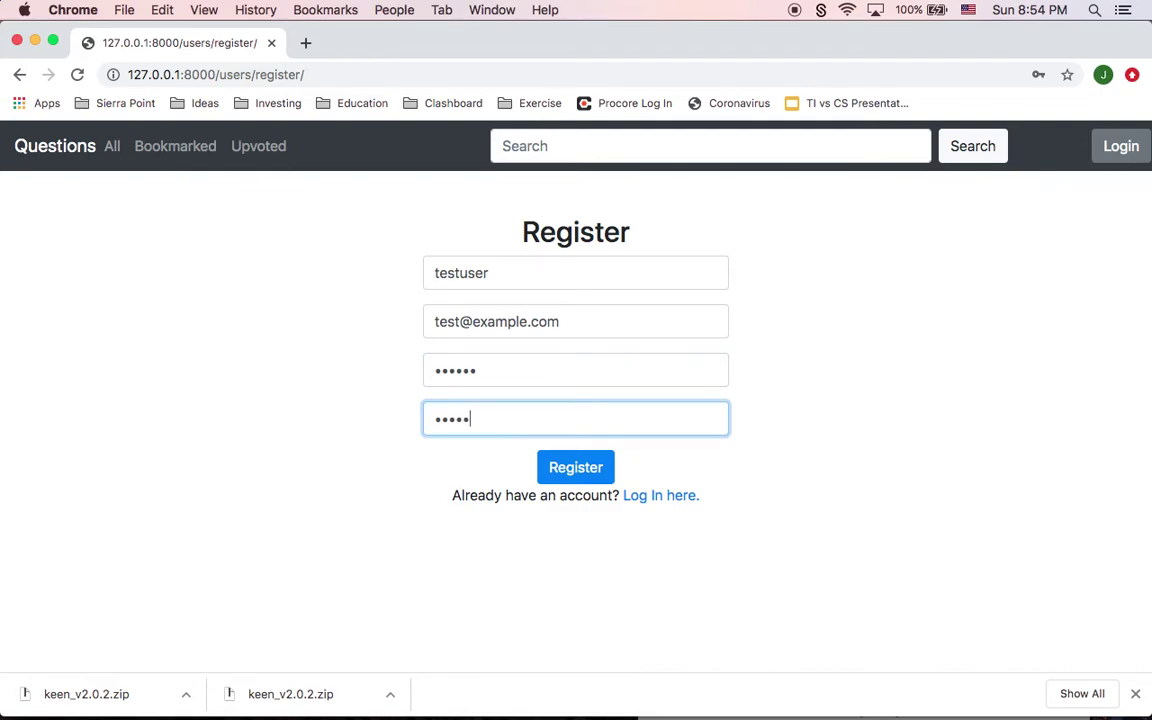
left_click(594, 466)
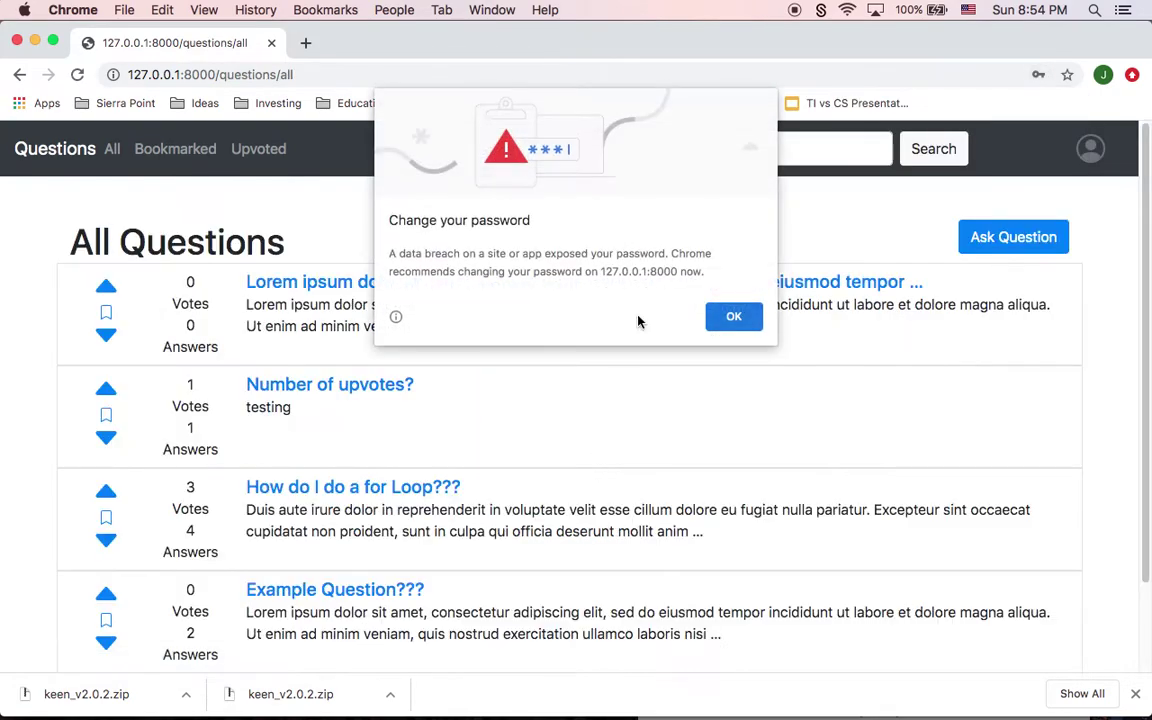
Step: Dismiss the password breach warning, view the test account's profile, and log out
left_click(733, 316)
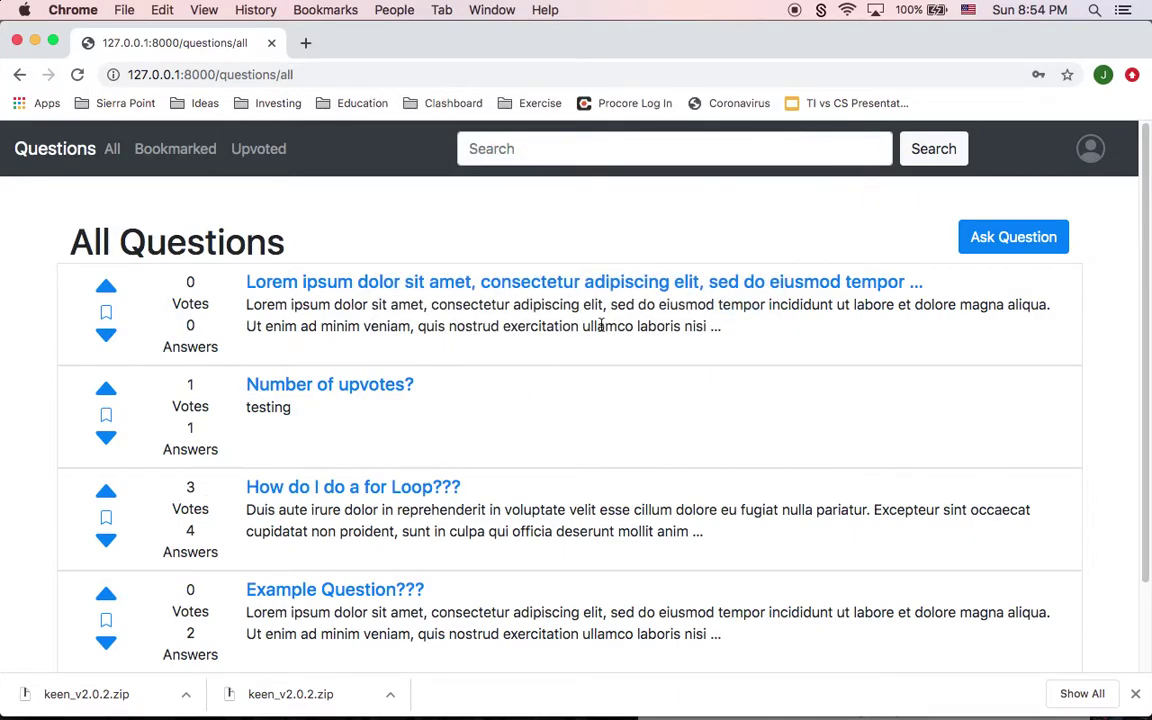
left_click(1091, 153)
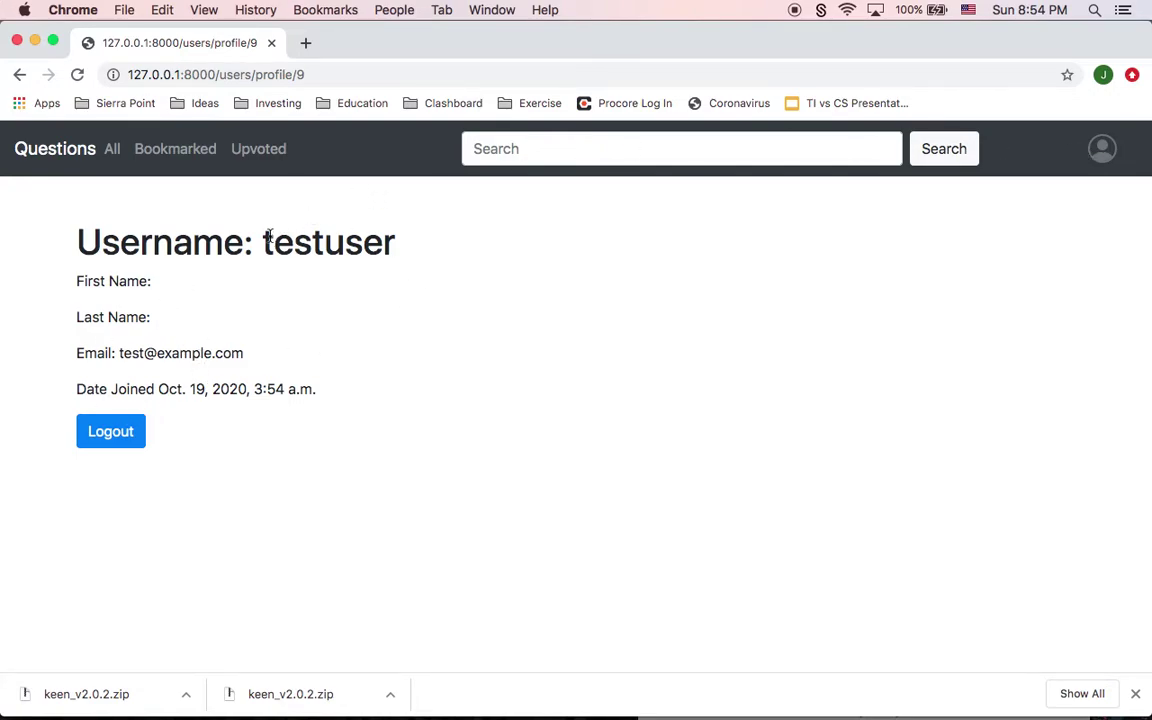
left_click_drag(265, 243, 363, 273)
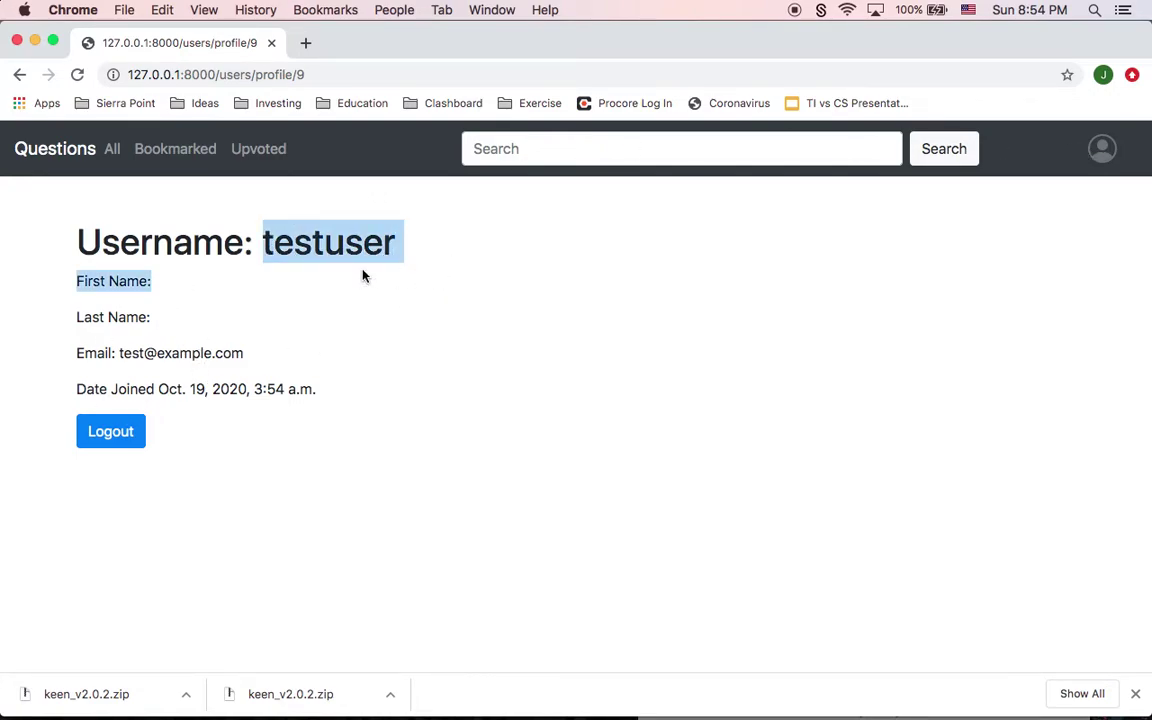
left_click(162, 272)
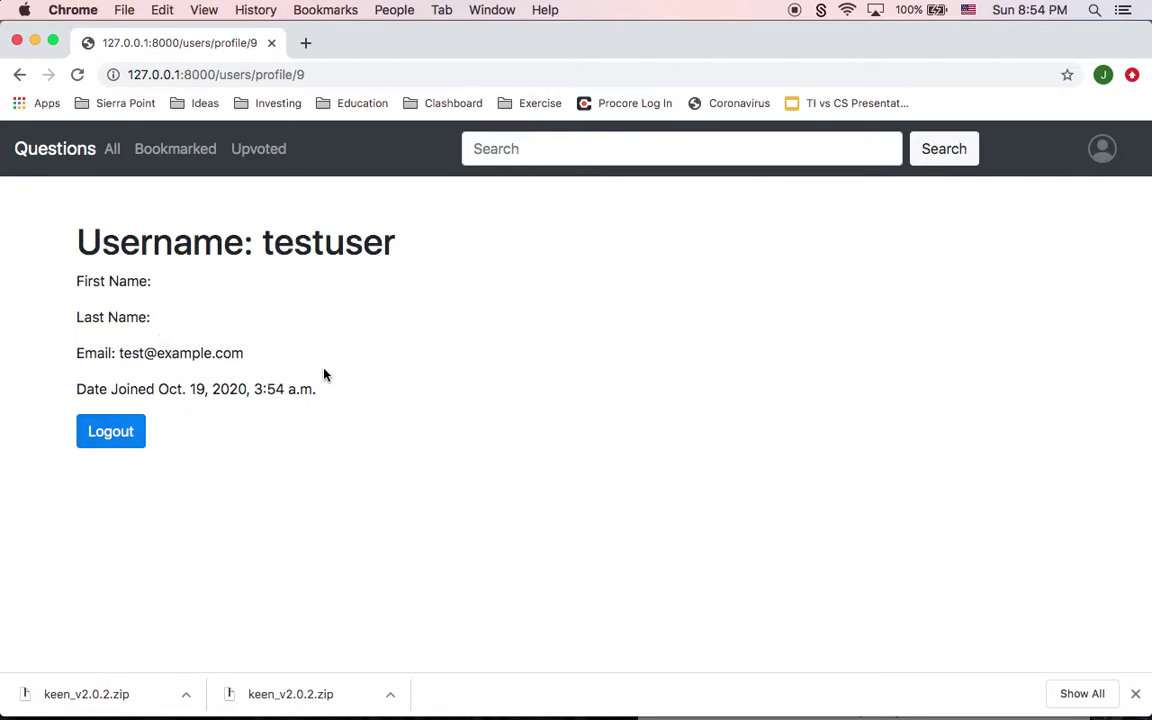
left_click(132, 437)
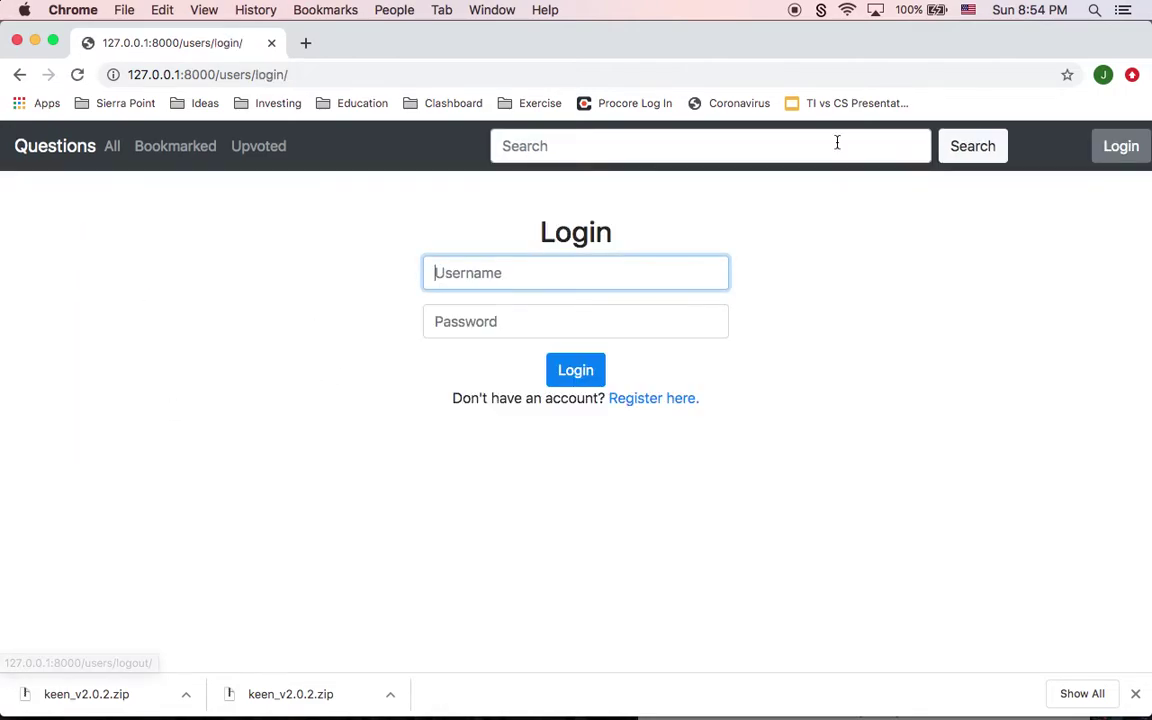
Step: Log back in as testuser with the account password and dismiss the breach warning
left_click(589, 281)
type("testu")
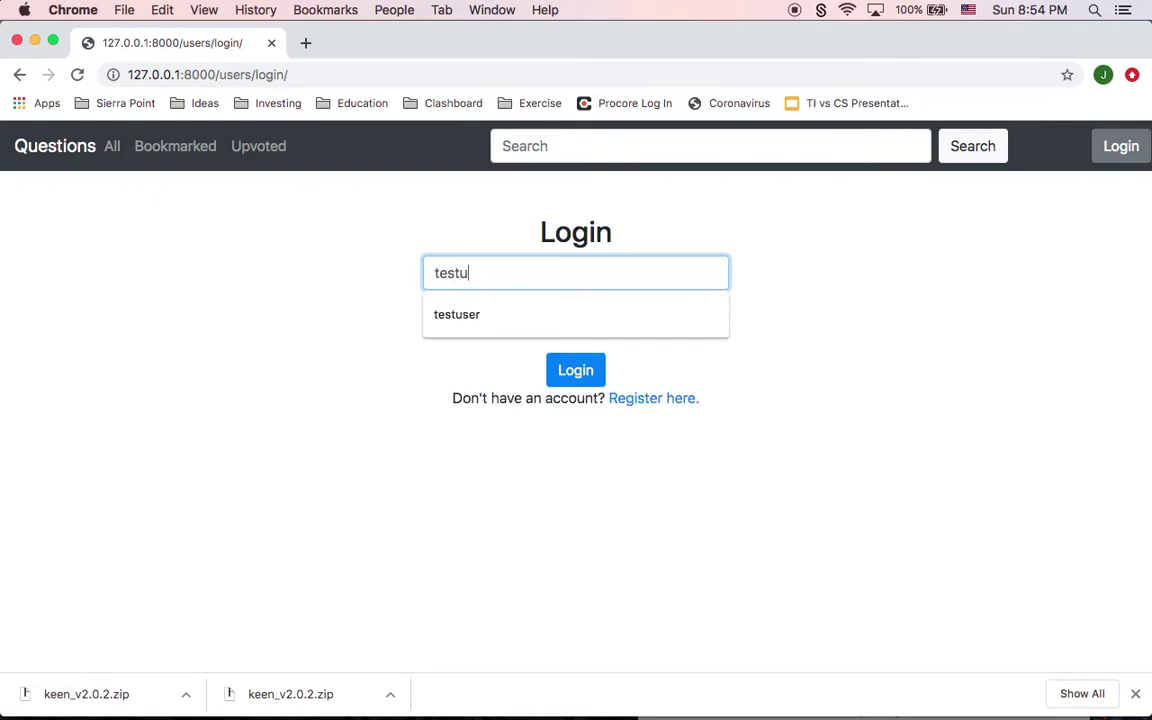
type("ser")
key("Tab")
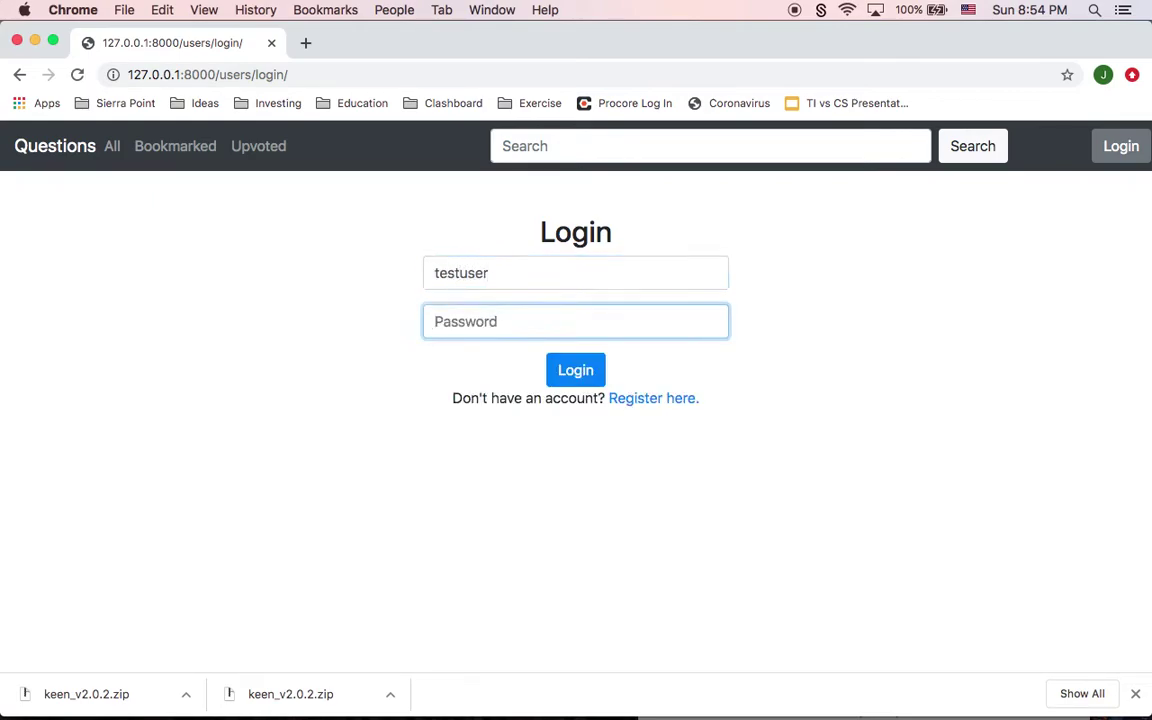
type("test")
left_click(573, 374)
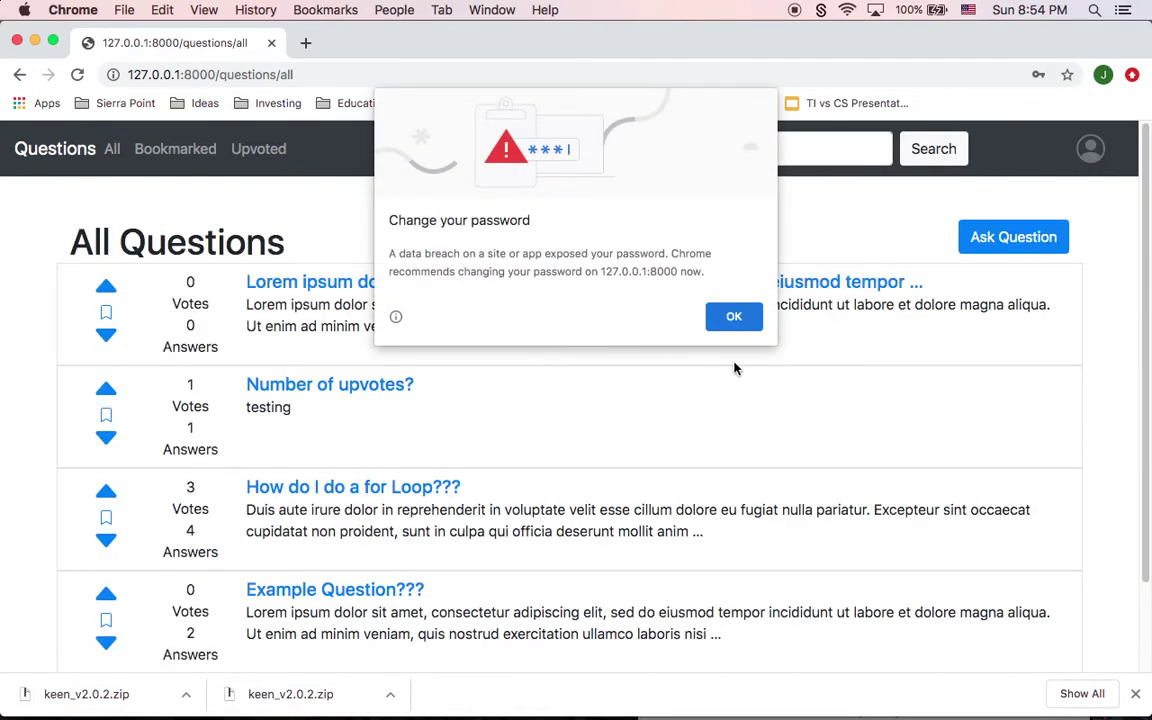
left_click(738, 318)
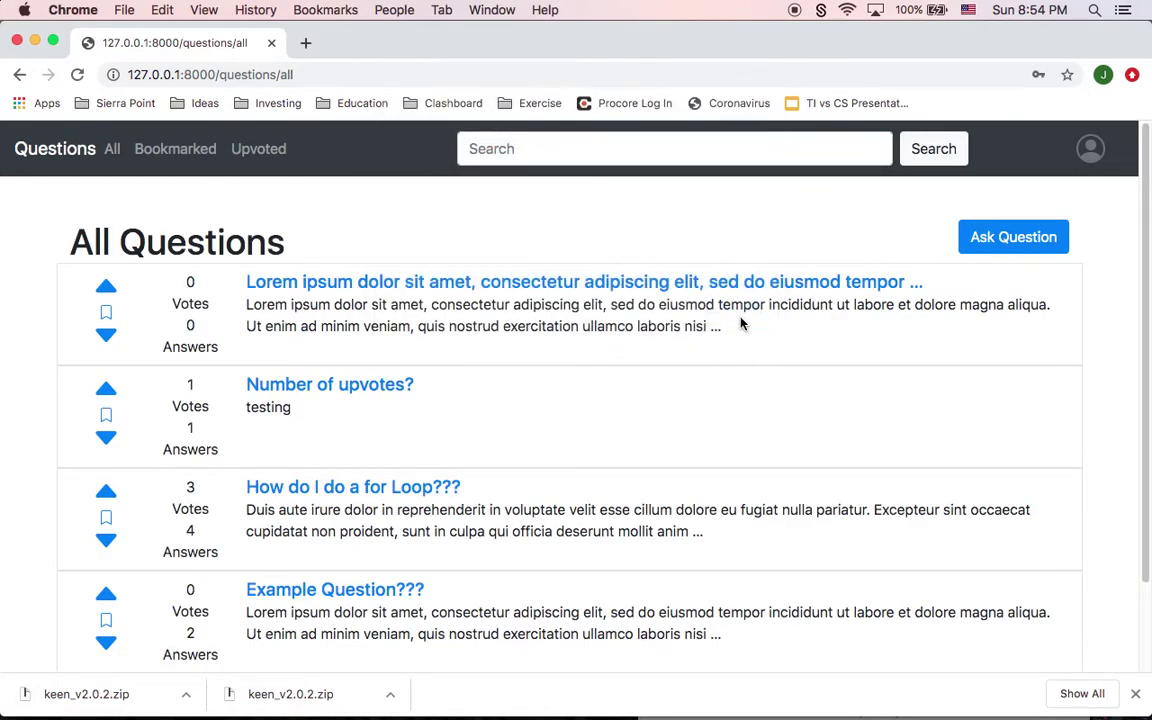
Step: Scroll through the question list and reload it with the All link
scroll(741, 323, "down", 3)
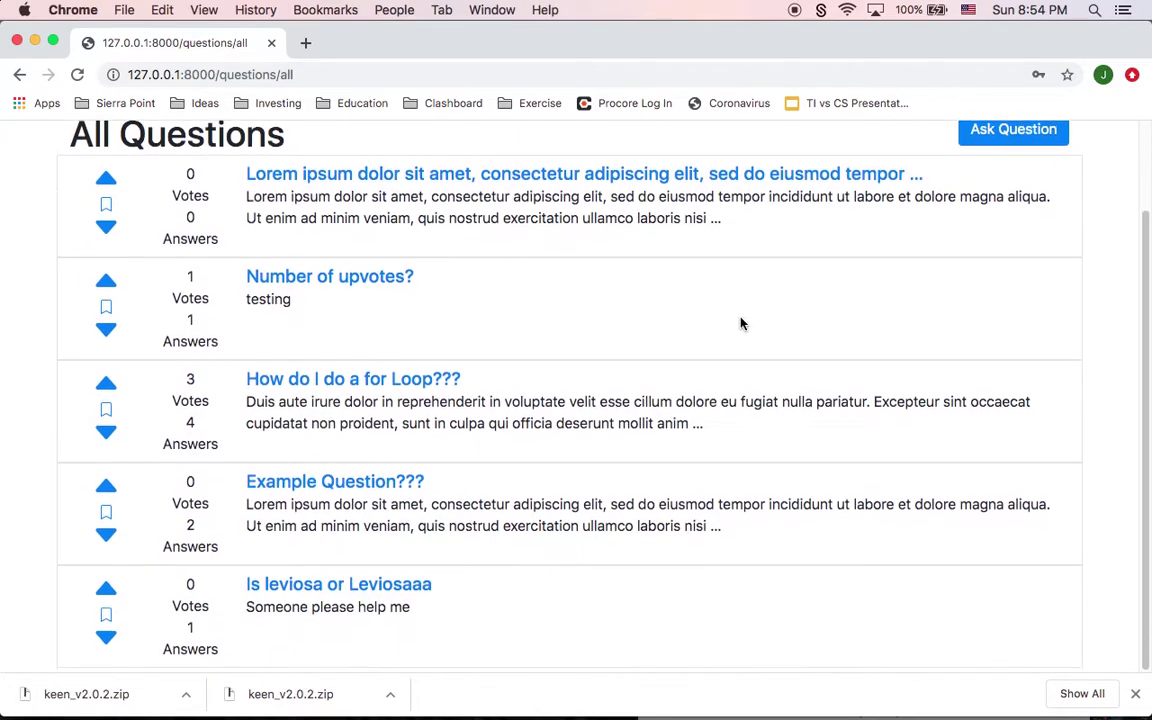
scroll(417, 449, "up", 3)
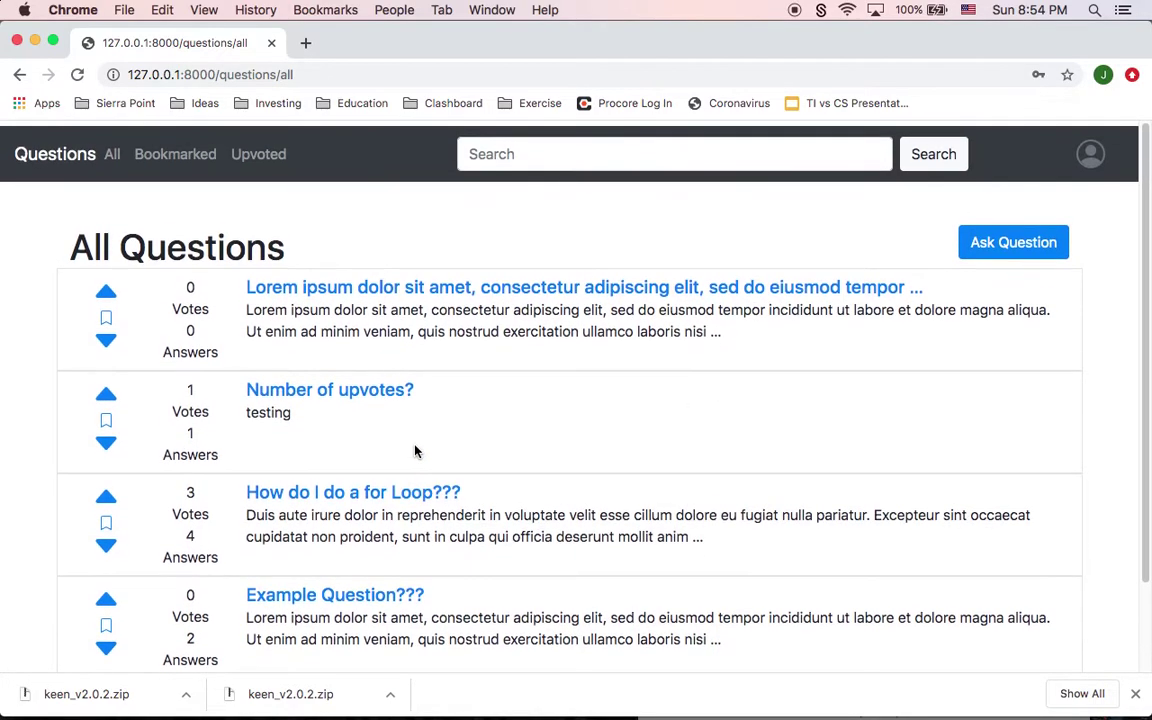
scroll(417, 451, "down", 3)
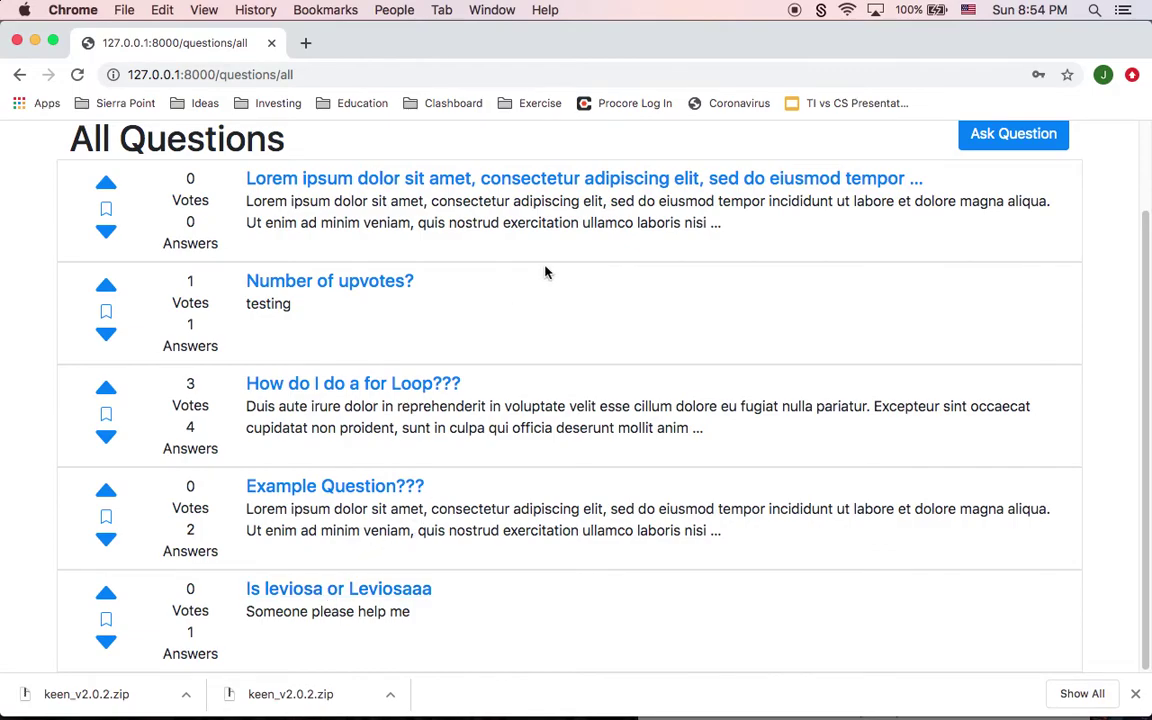
scroll(545, 271, "up", 3)
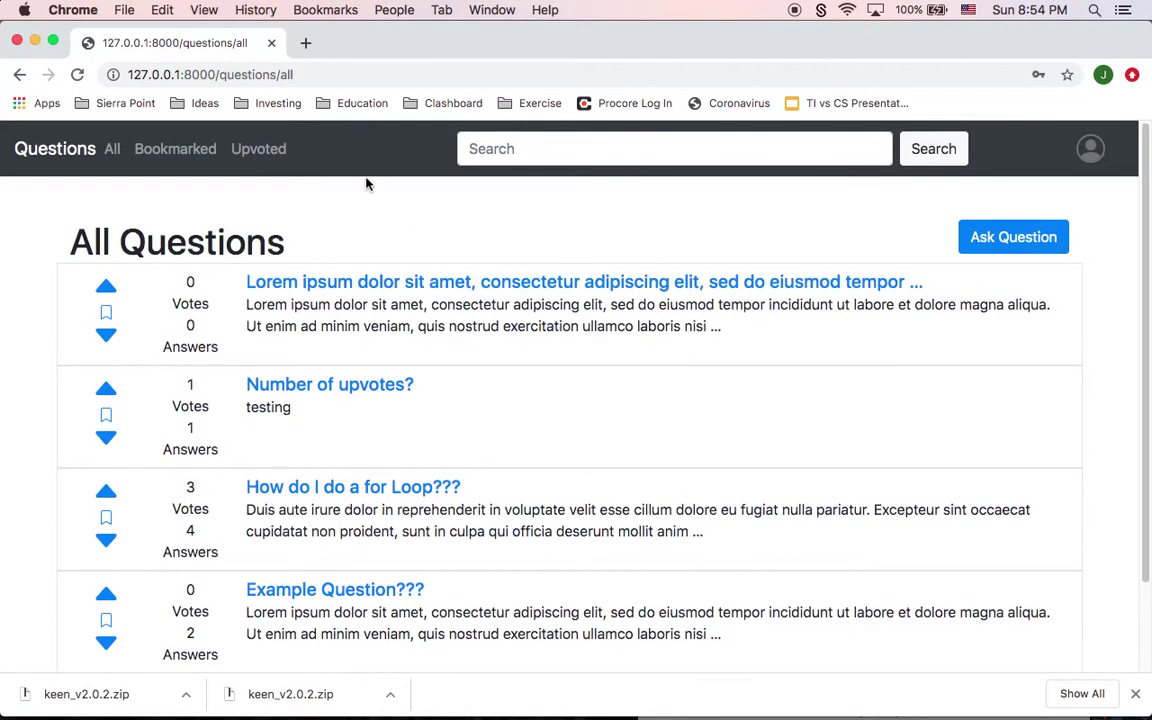
left_click(113, 148)
Step: Upvote Lorem ipsum and 'Number of upvotes?', downvote the for-loop question and 'Example Question???'
scroll(190, 345, "down", 1)
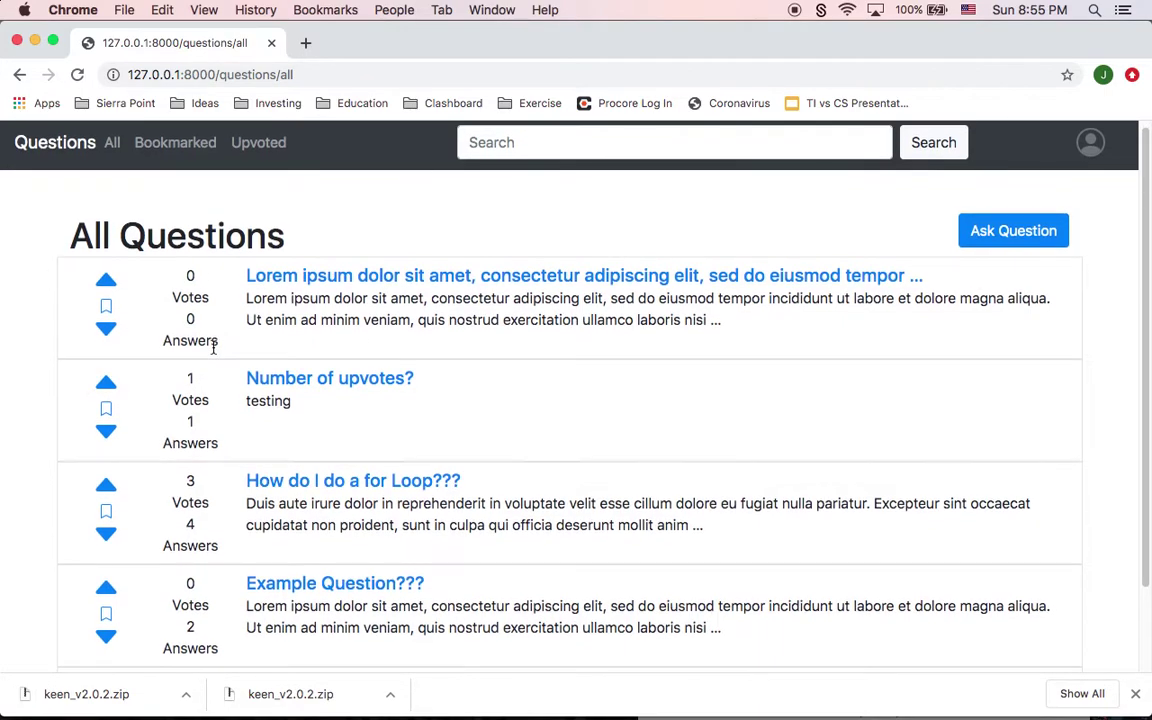
left_click(111, 282)
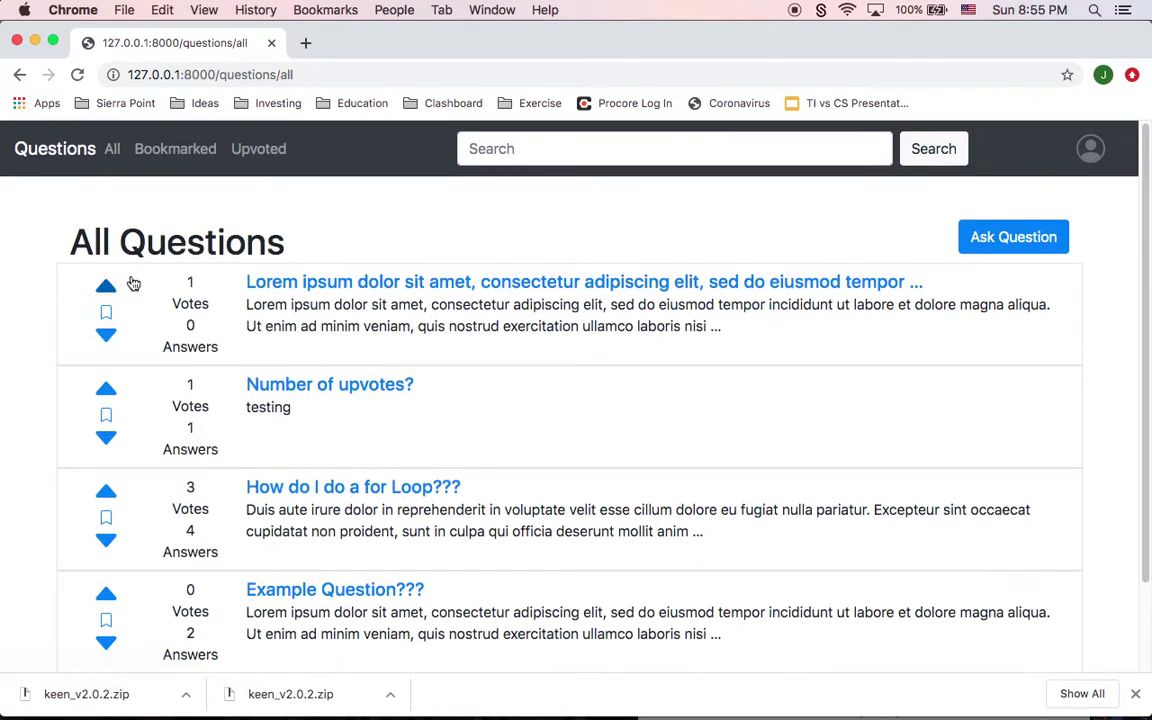
left_click(106, 389)
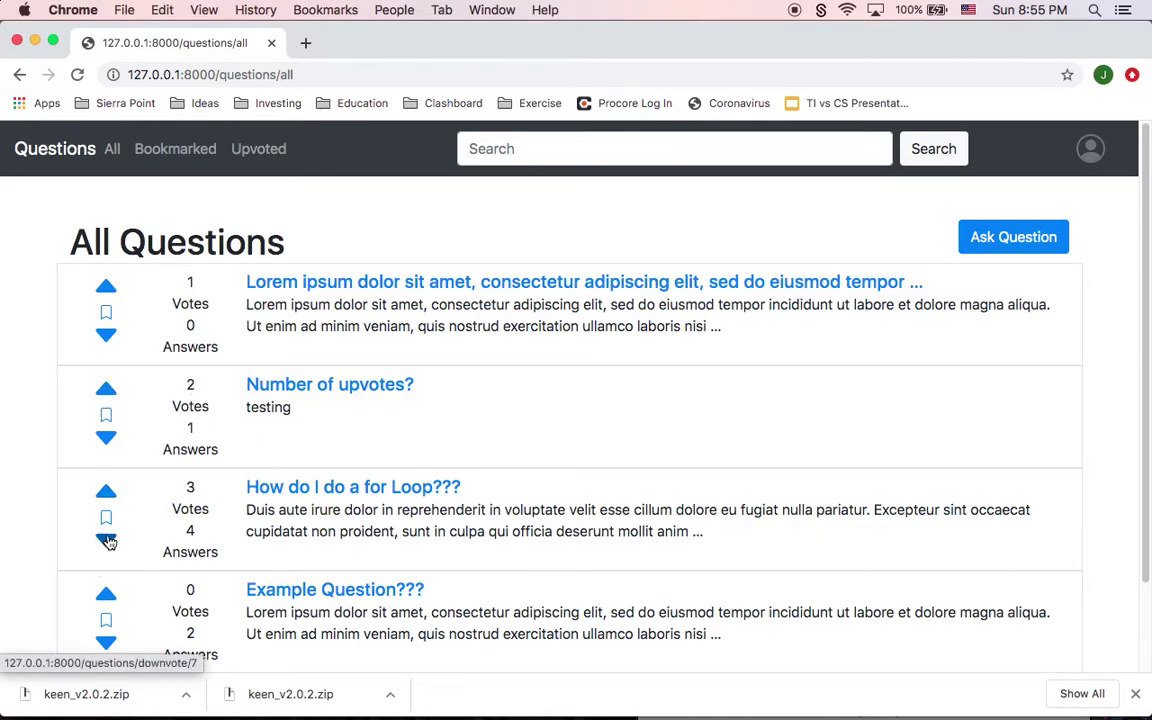
left_click(107, 542)
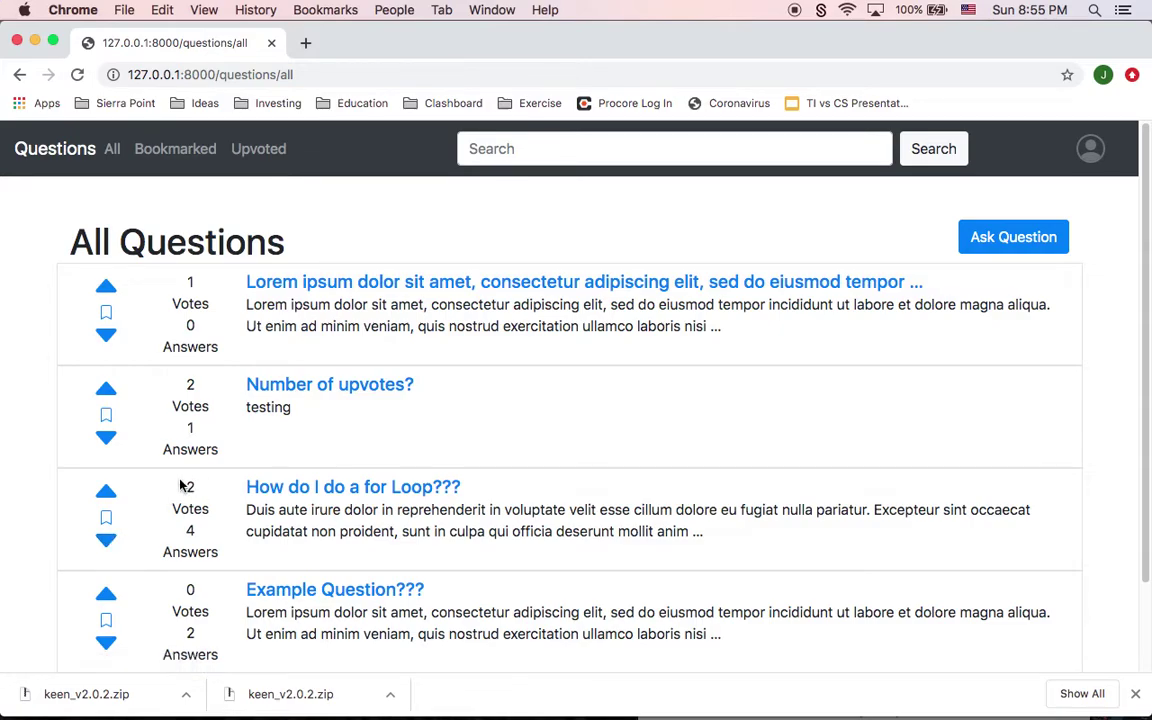
scroll(205, 540, "down", 2)
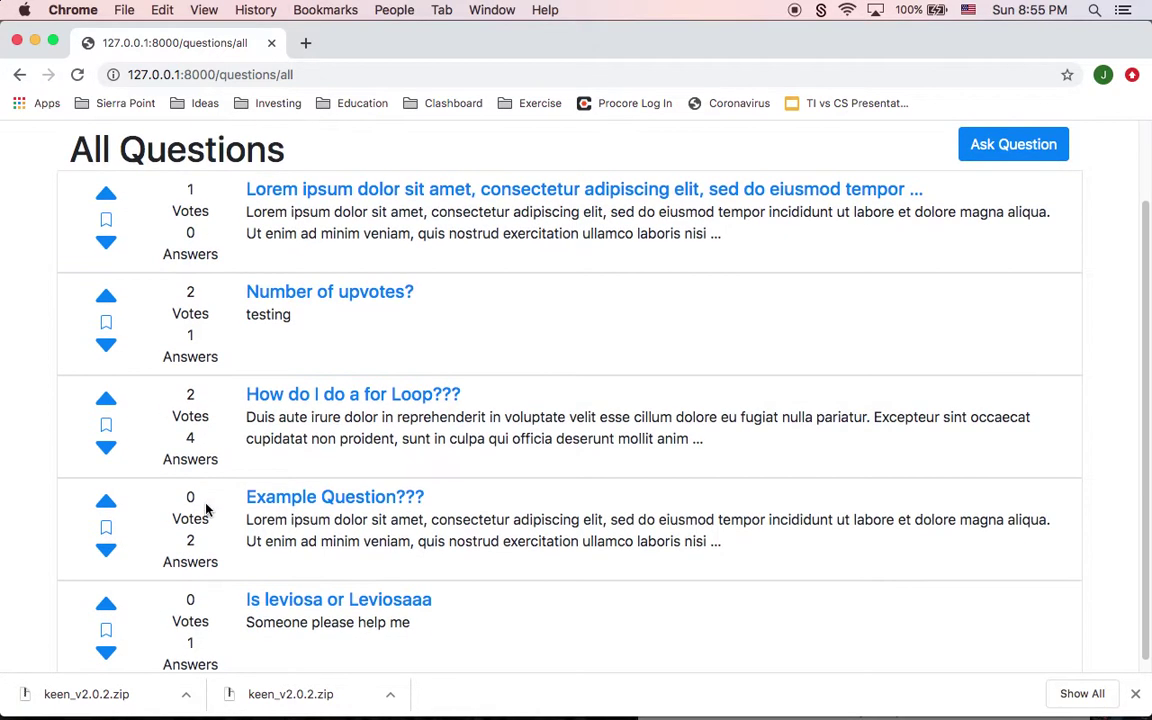
left_click(108, 552)
Step: Bookmark the Lorem ipsum, 'How do I do a for Loop???' and 'Is leviosa or Leviosaaa' questions
scroll(183, 570, "down", 2)
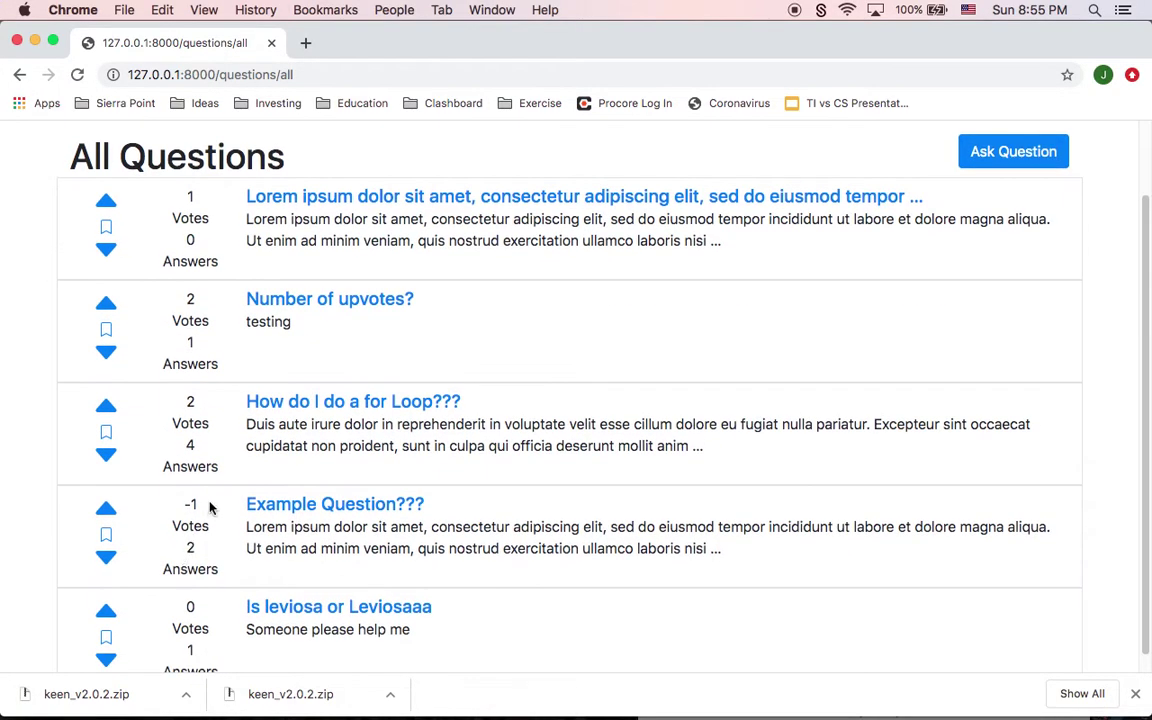
scroll(183, 551, "down", 1)
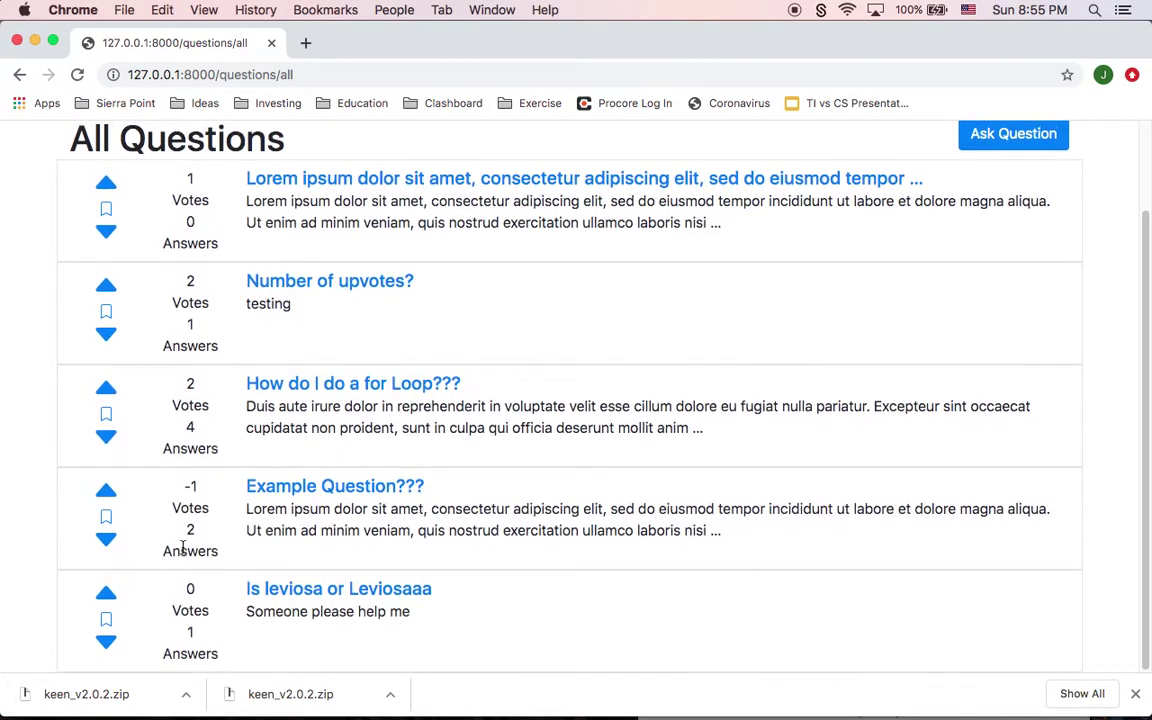
scroll(184, 550, "up", 2)
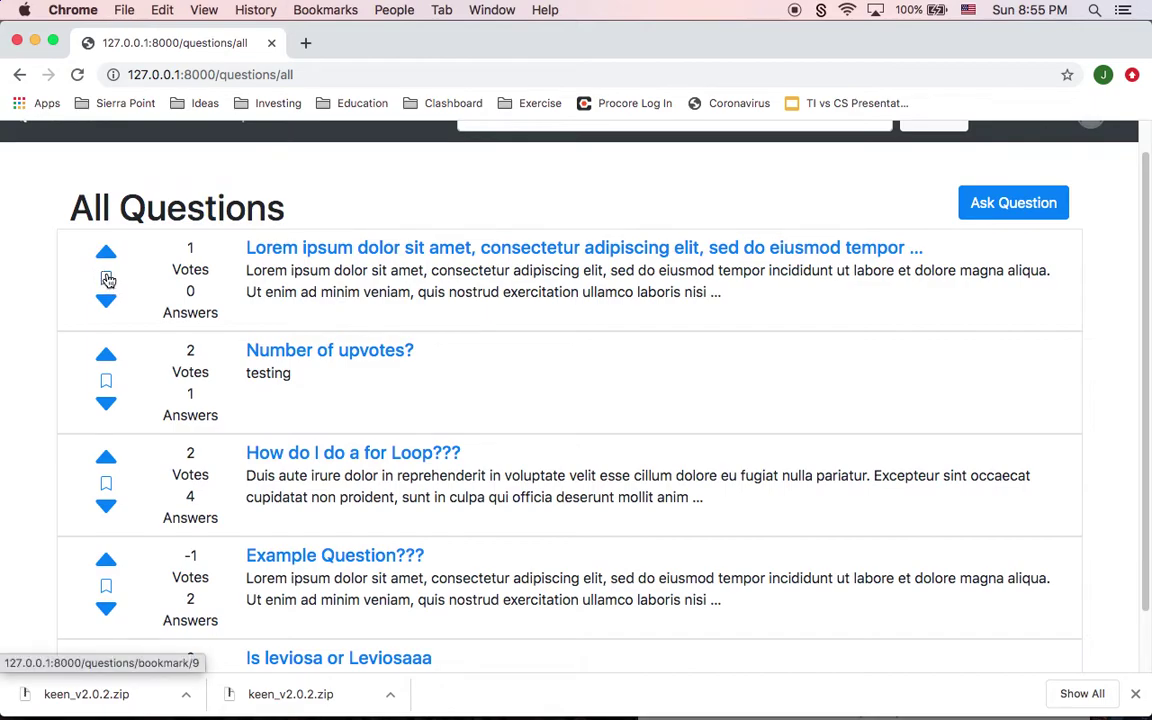
left_click(107, 281)
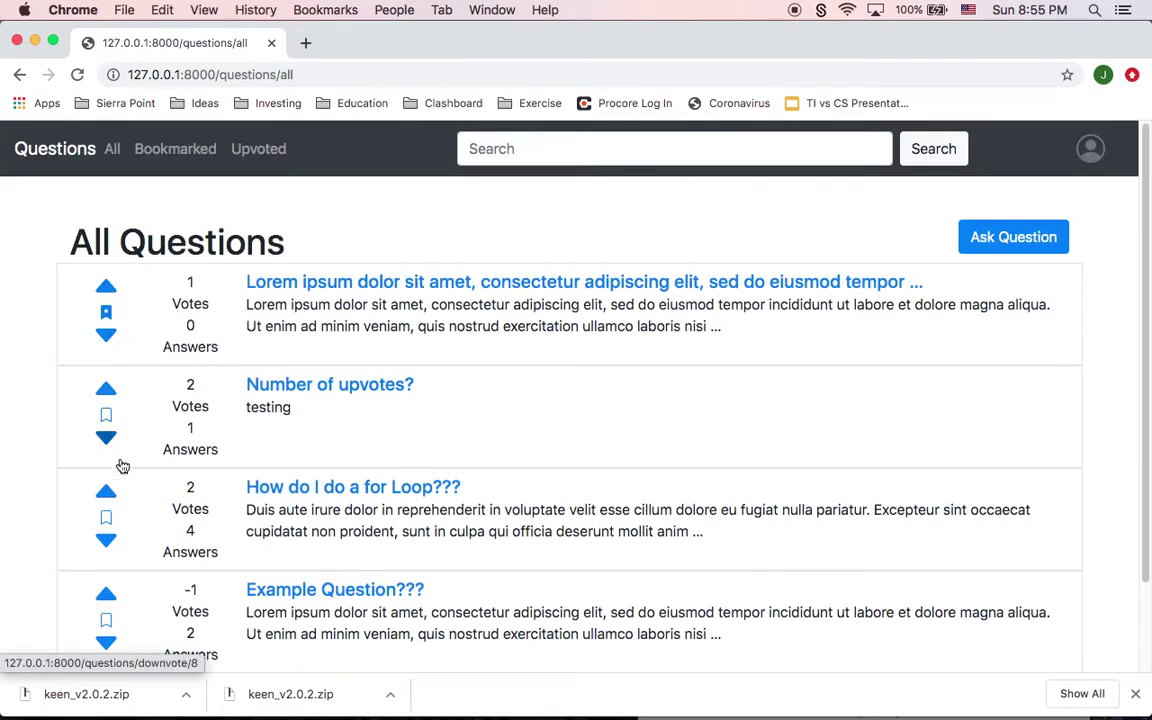
left_click(107, 517)
scroll(110, 522, "down", 2)
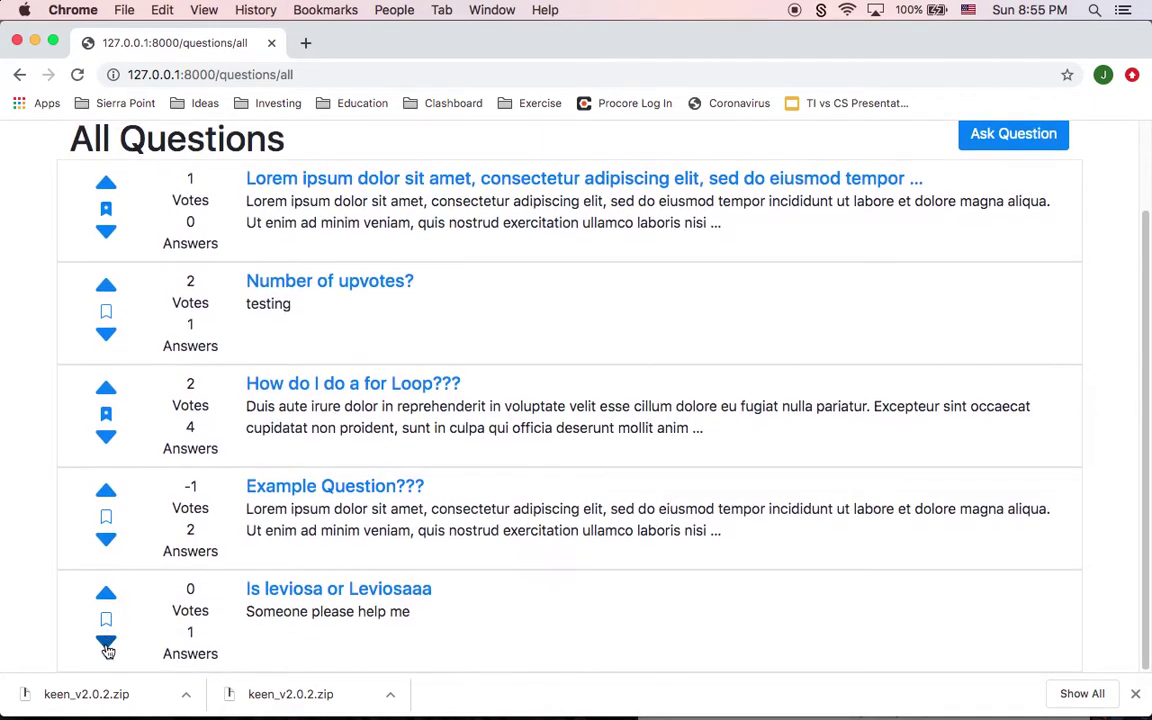
left_click(106, 615)
scroll(116, 506, "down", 2)
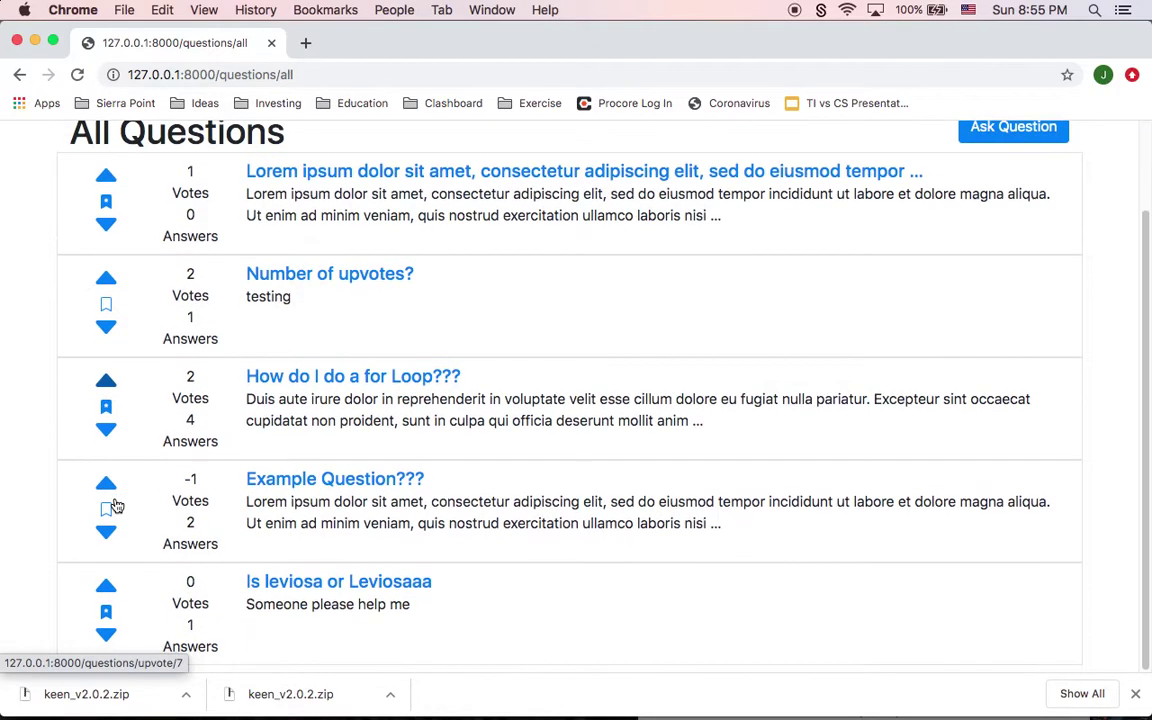
scroll(134, 257, "up", 2)
scroll(136, 259, "up", 1)
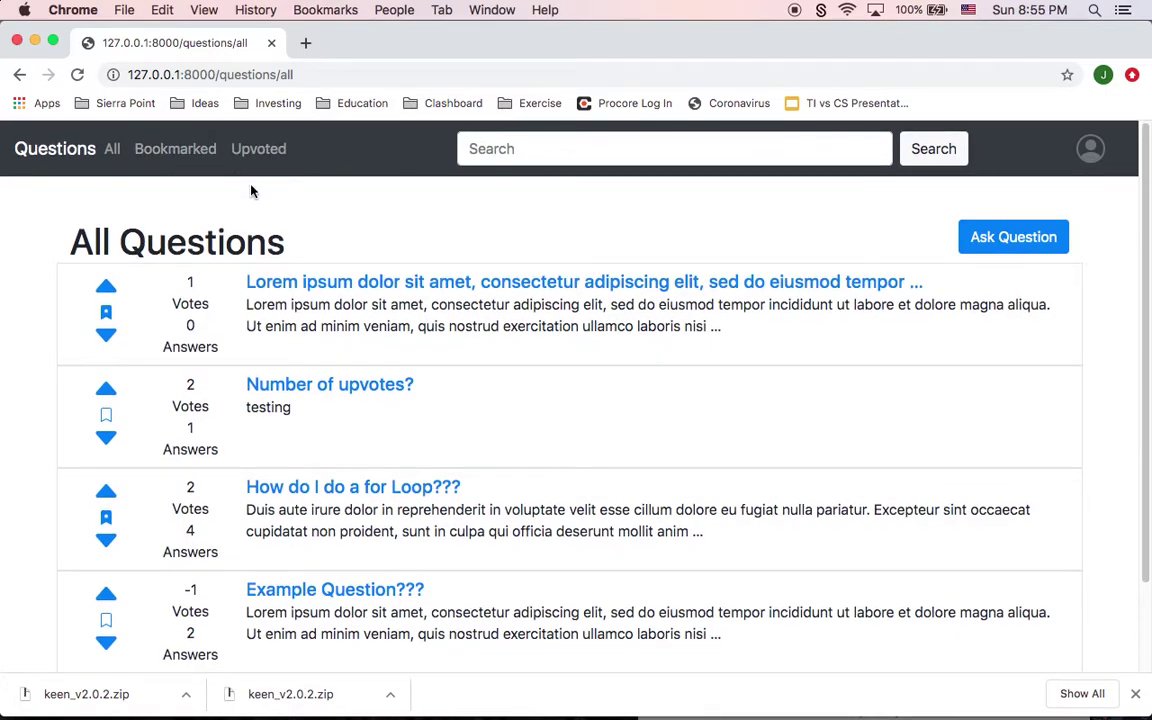
Step: Remove the Lorem ipsum question's bookmark from the Bookmarked list, then view Upvoted questions
left_click(171, 161)
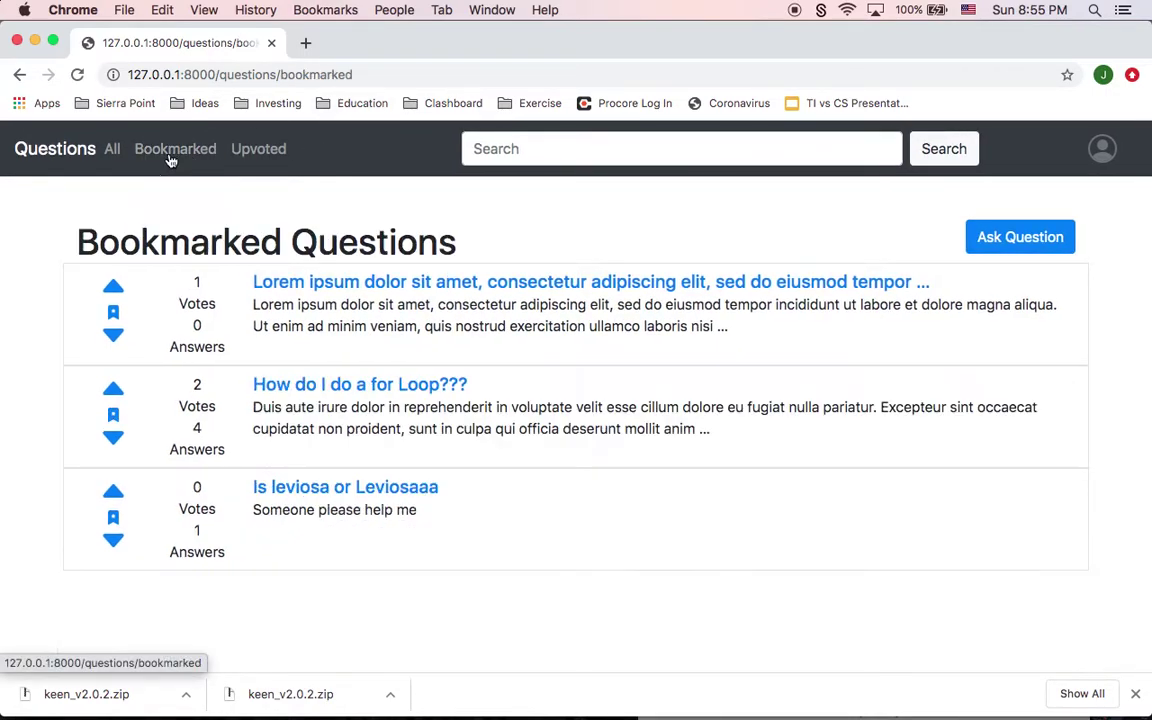
left_click(113, 314)
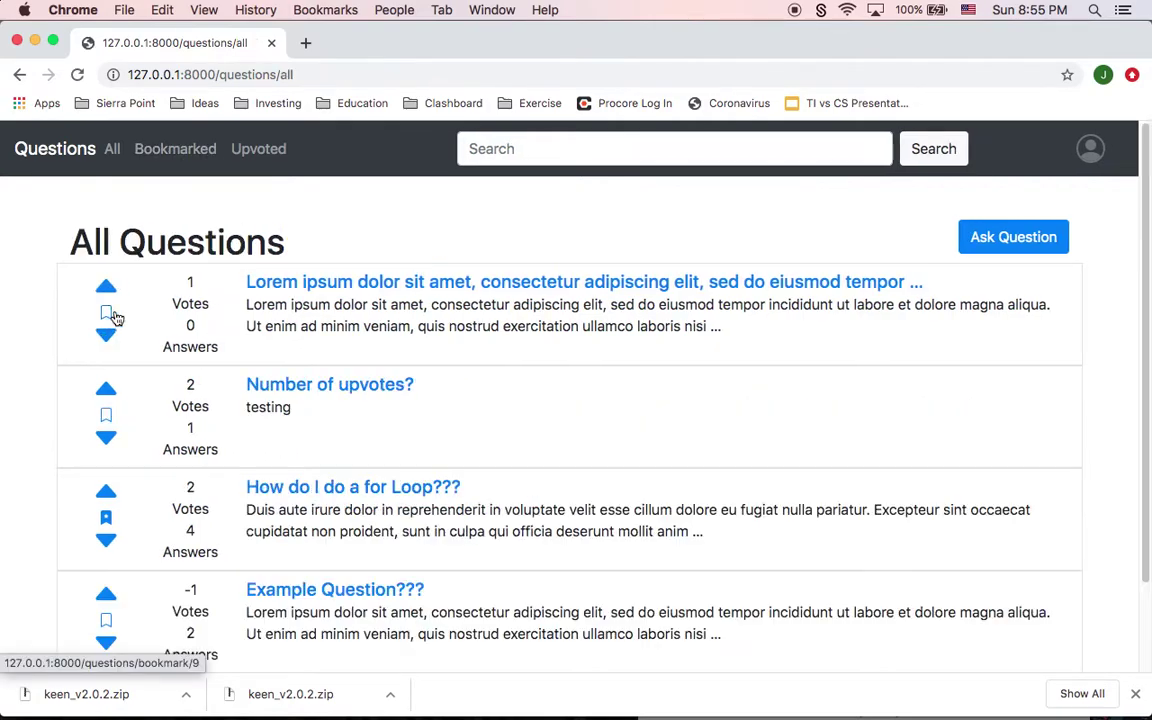
left_click(176, 150)
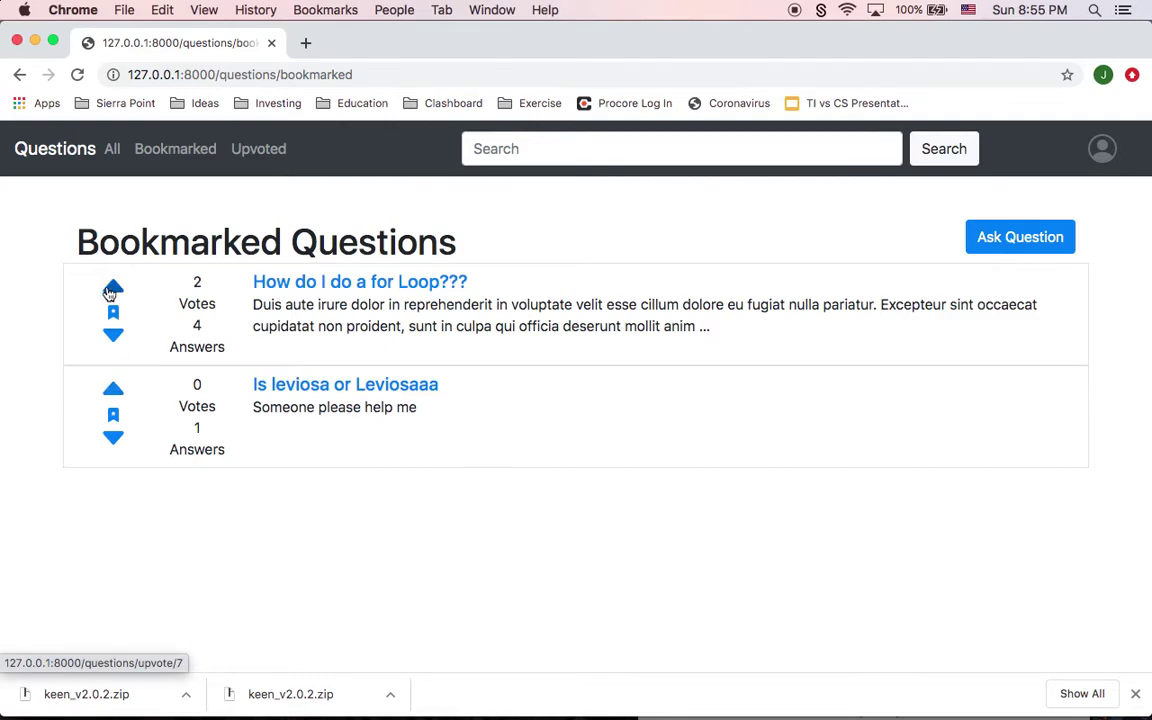
left_click(260, 163)
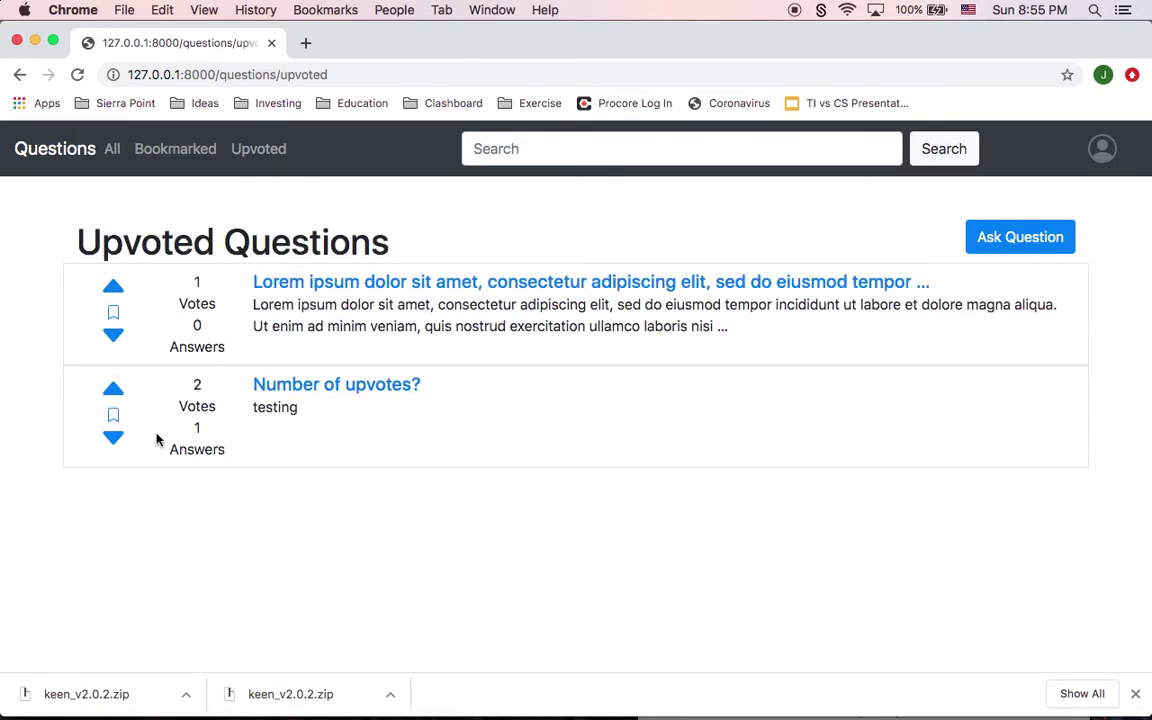
Step: Upvote 'Example Question???' back to 0 votes and check the Upvoted list
left_click(112, 150)
scroll(125, 430, "down", 3)
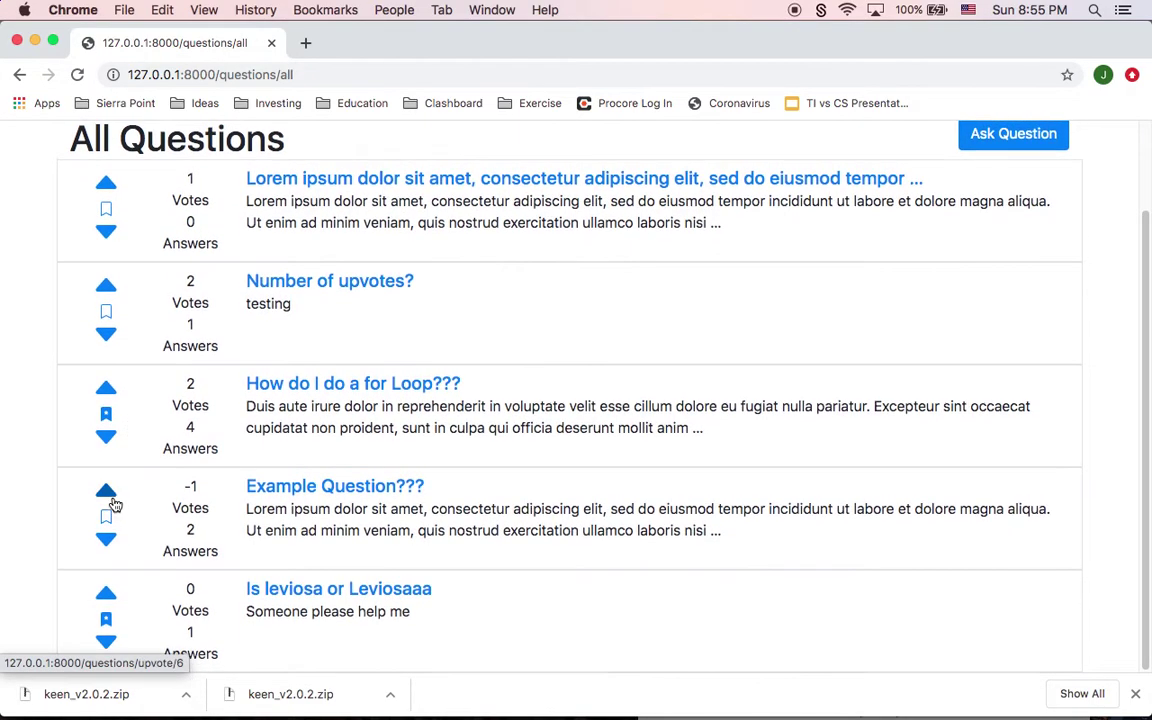
left_click(106, 491)
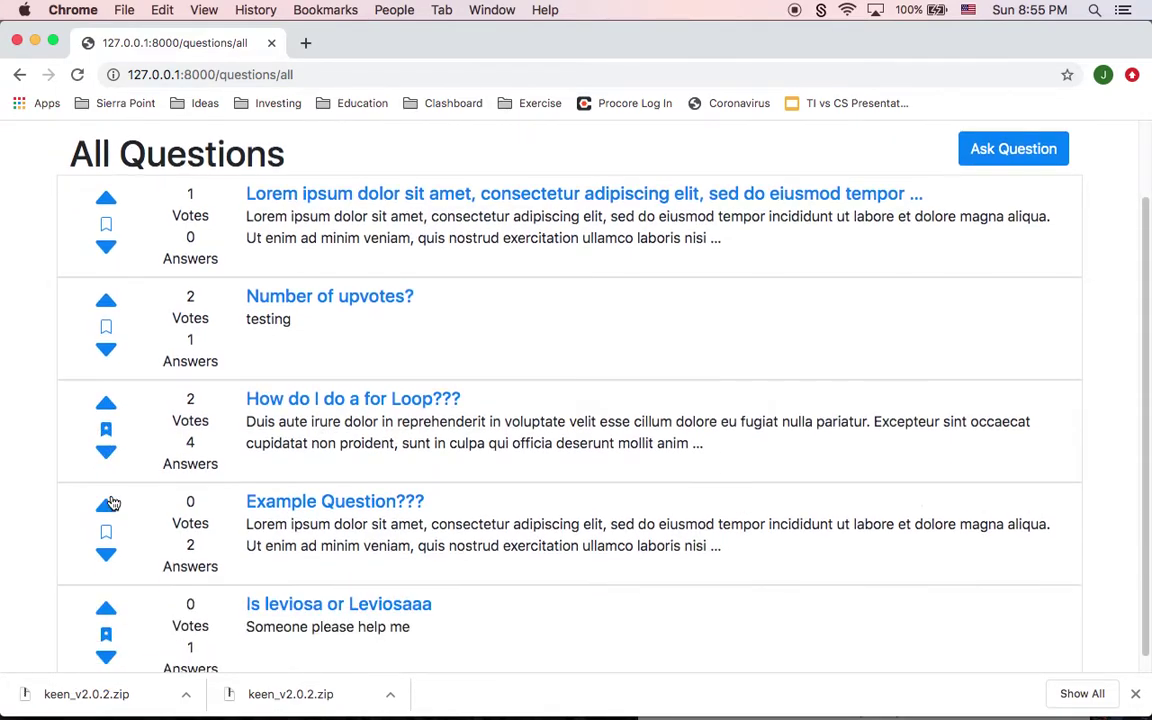
scroll(128, 491, "up", 2)
left_click(259, 148)
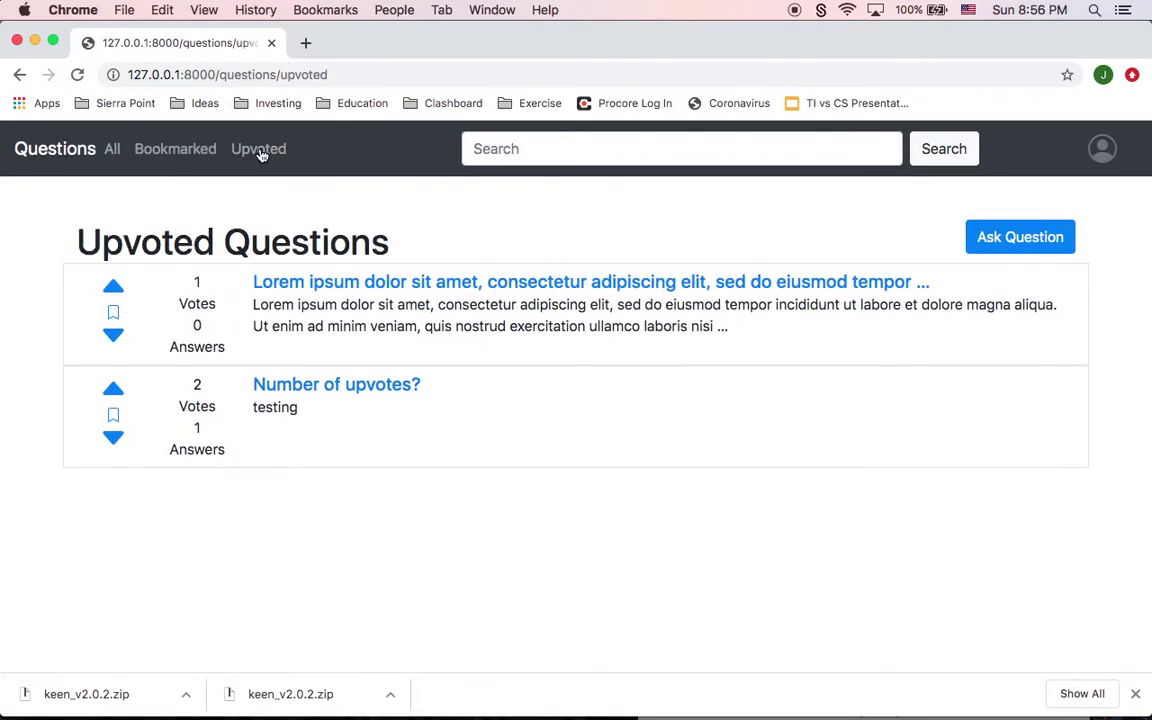
Step: Upvote 'How do I do a for Loop???' to 3 votes and recheck the Upvoted list
left_click(112, 152)
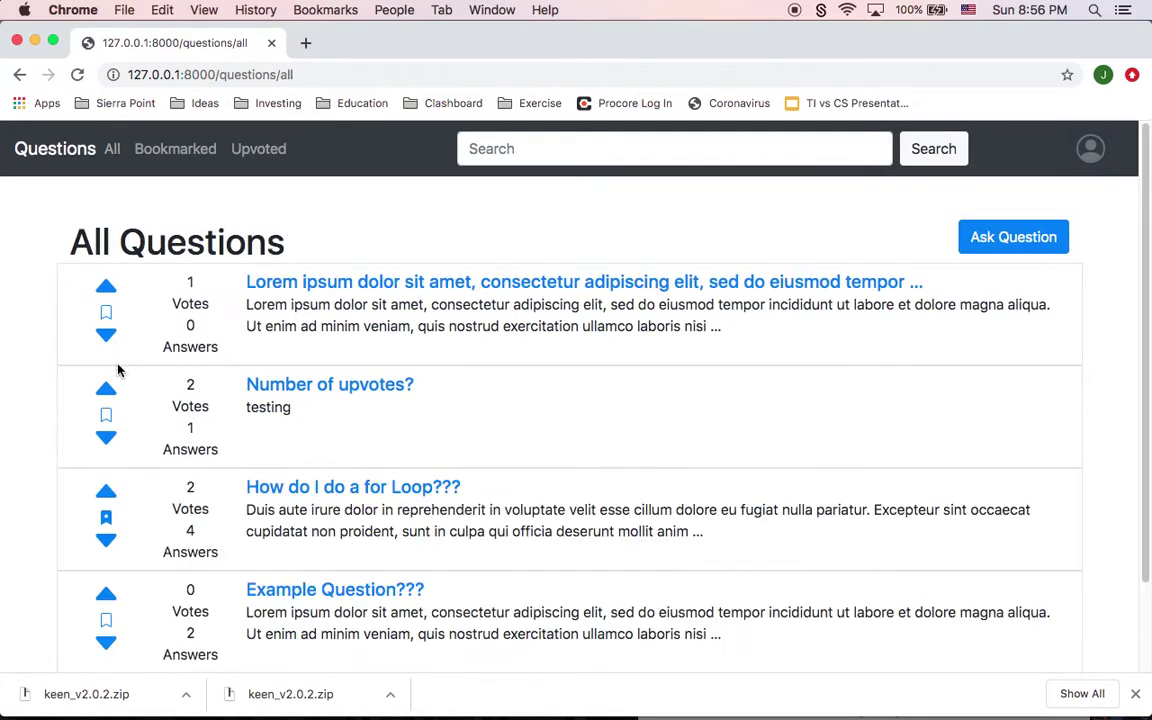
left_click(106, 391)
left_click(106, 490)
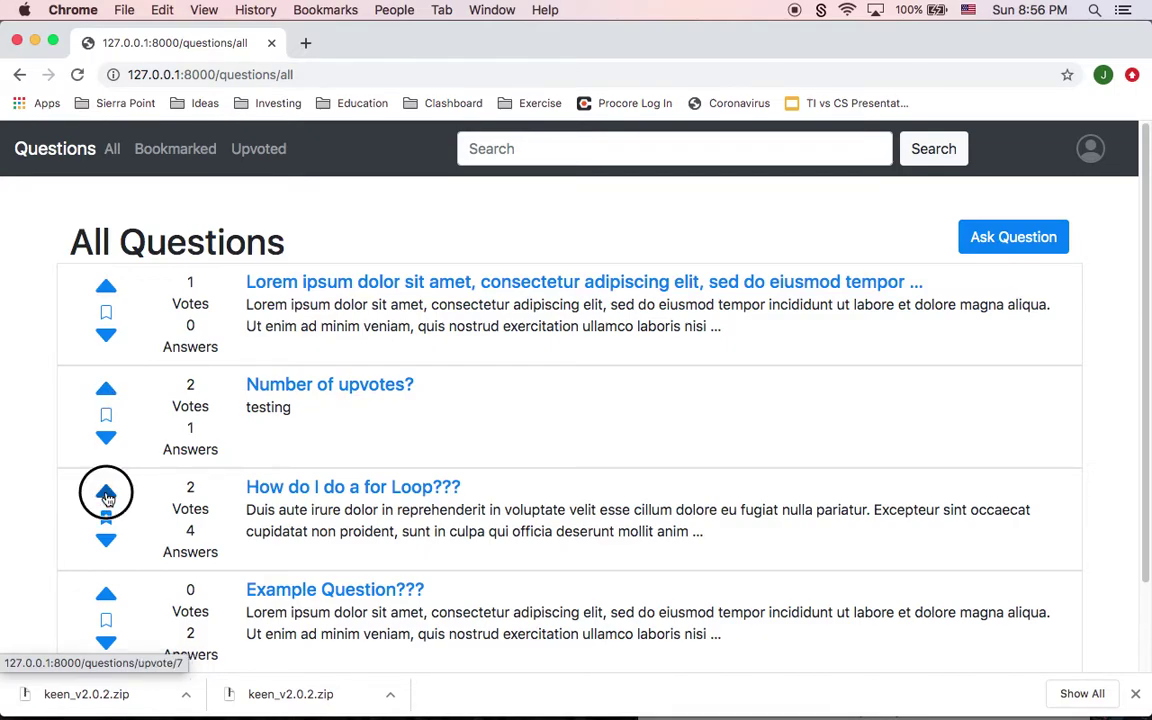
left_click(258, 148)
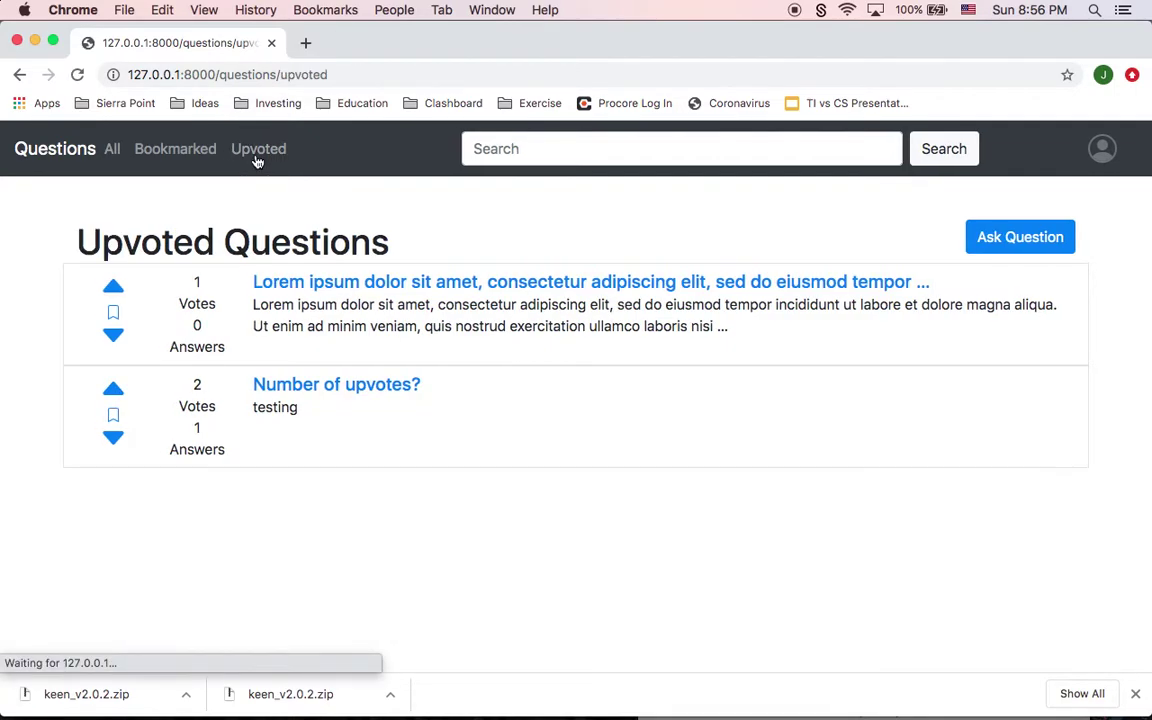
left_click(111, 151)
Step: Upvote 'Example Question???' to 1, re-bookmark the Lorem ipsum question, and show Upvoted questions
scroll(109, 311, "down", 2)
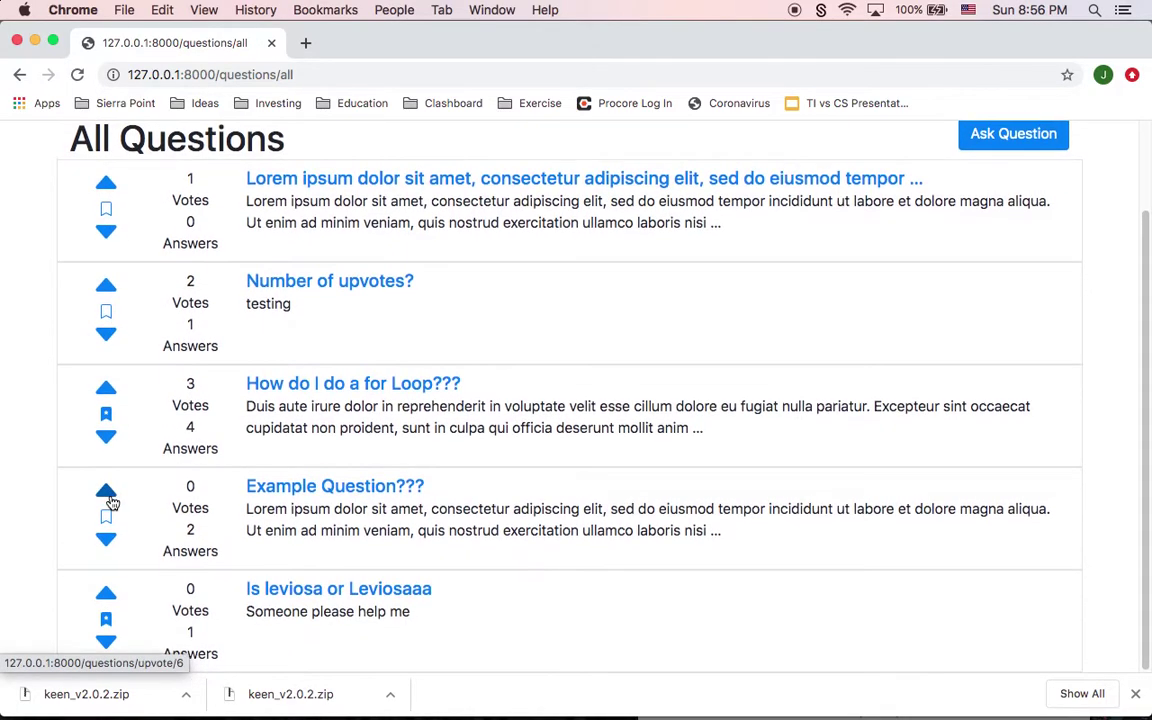
left_click(107, 492)
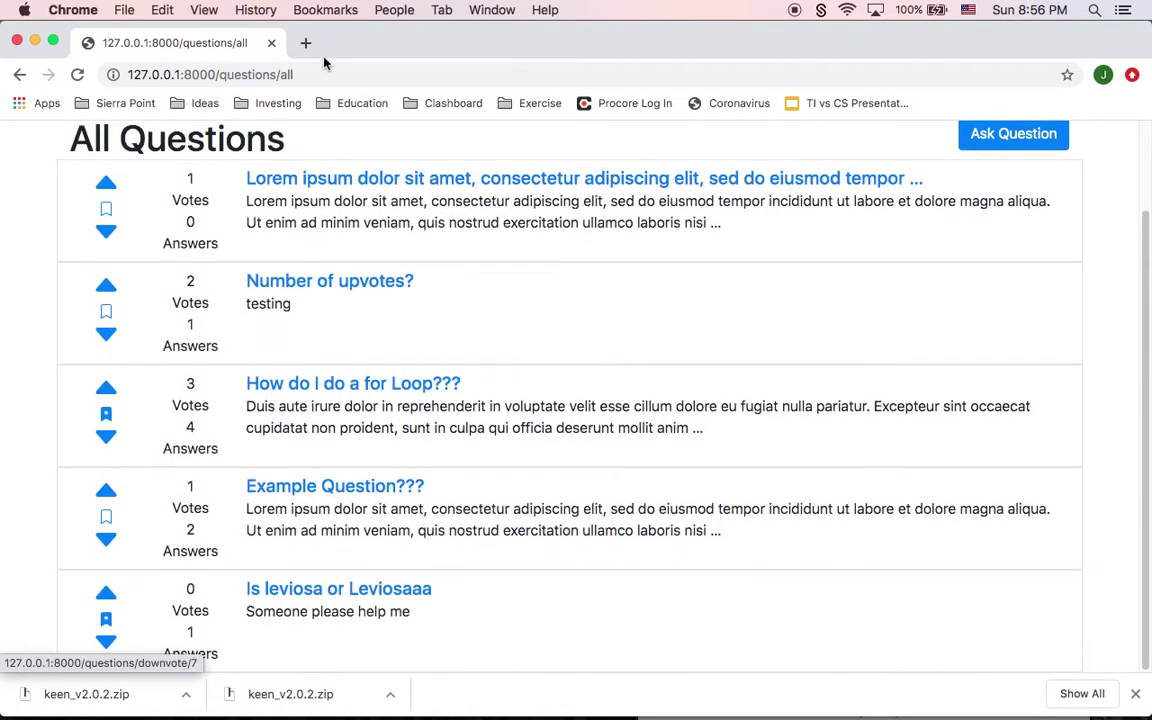
scroll(287, 497, "up", 2)
left_click(259, 150)
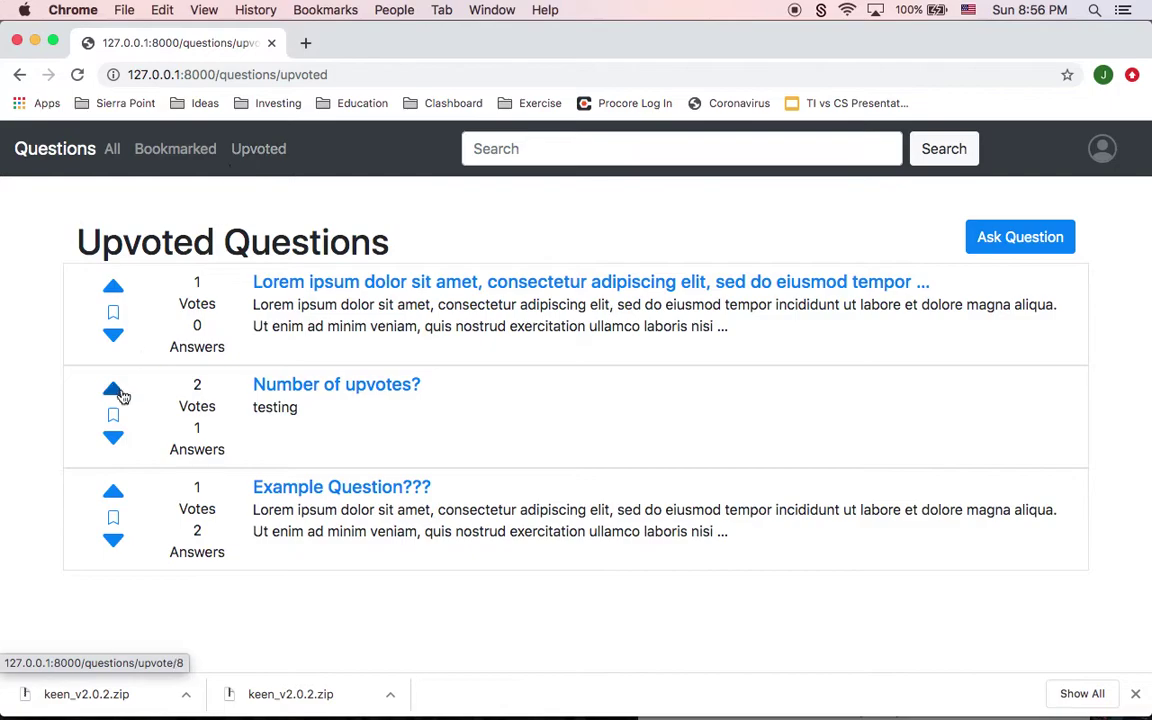
left_click(113, 313)
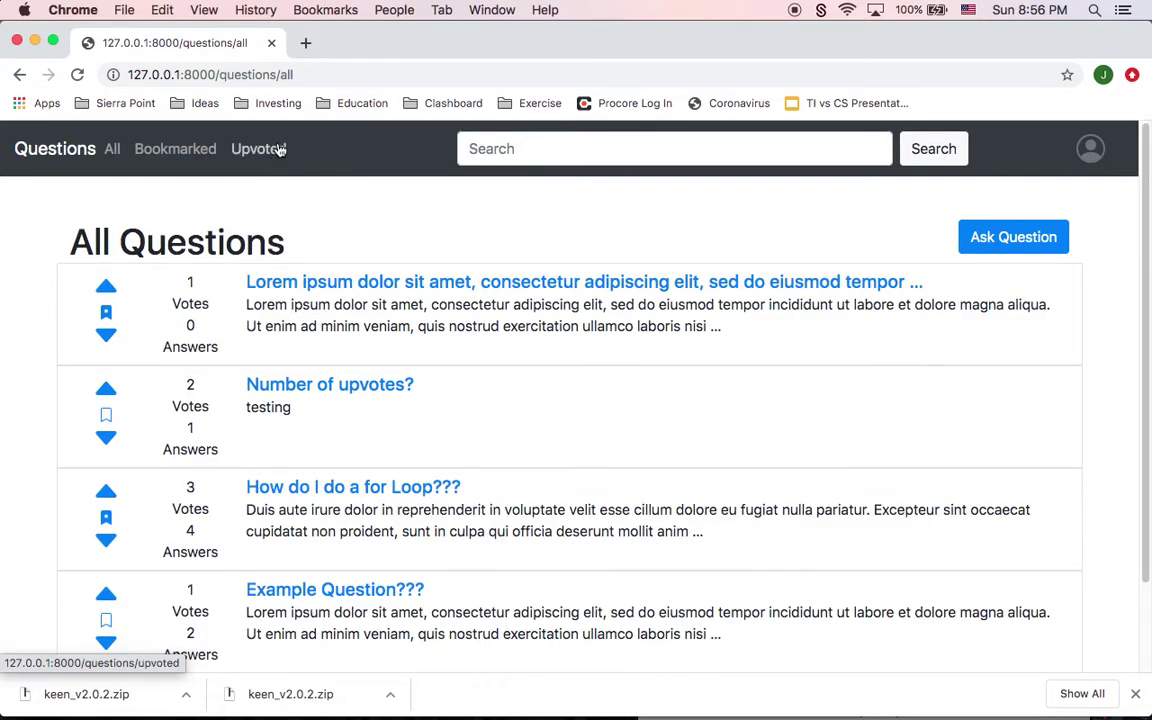
left_click(280, 149)
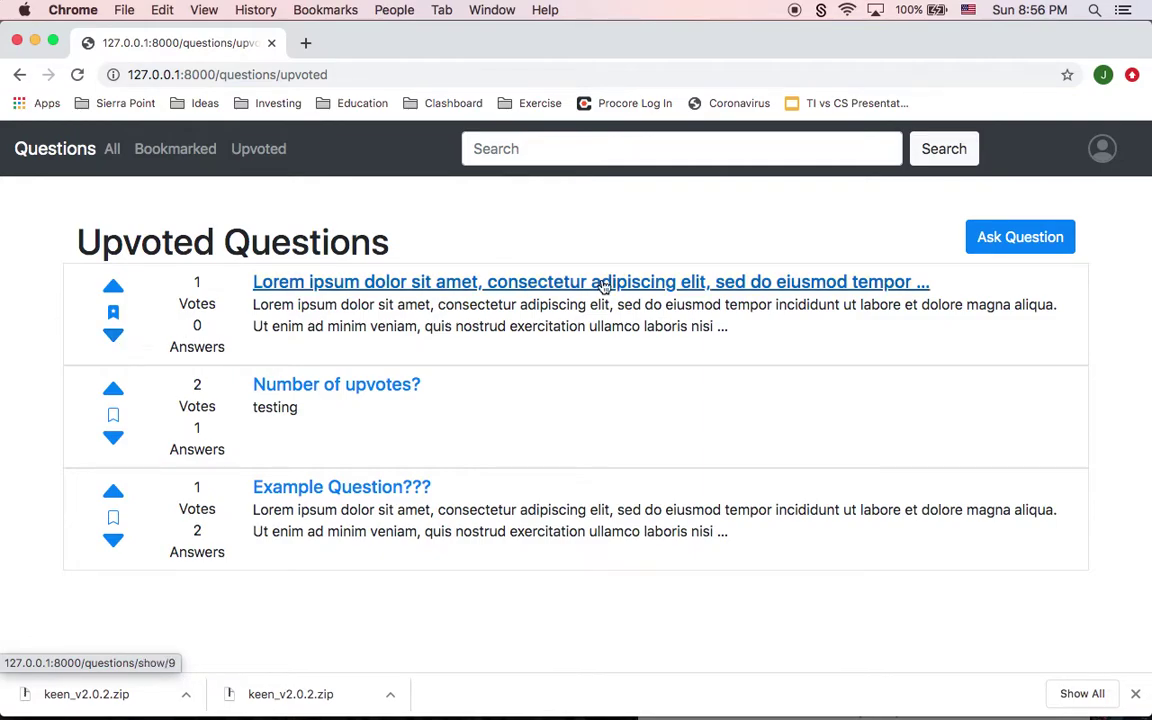
Step: Post a question titled 'How does this works????' with body 'lkj dslkj lskdj lsdjlksjdf lkjfds'
left_click(1047, 238)
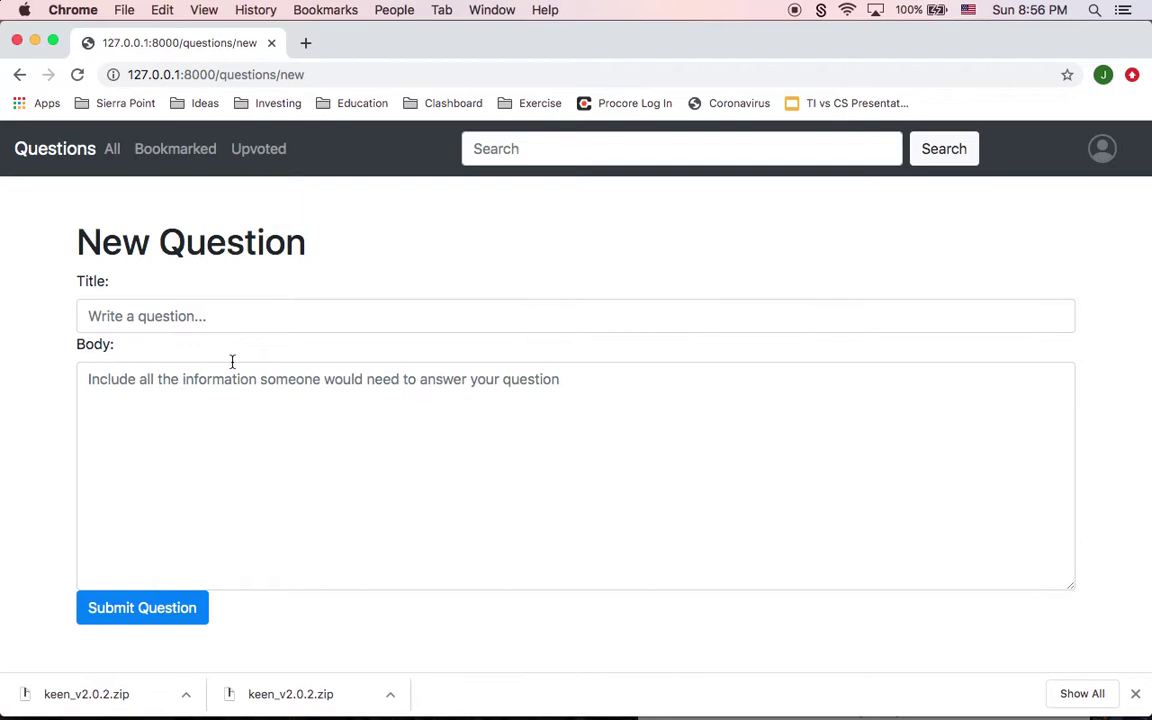
left_click(186, 320)
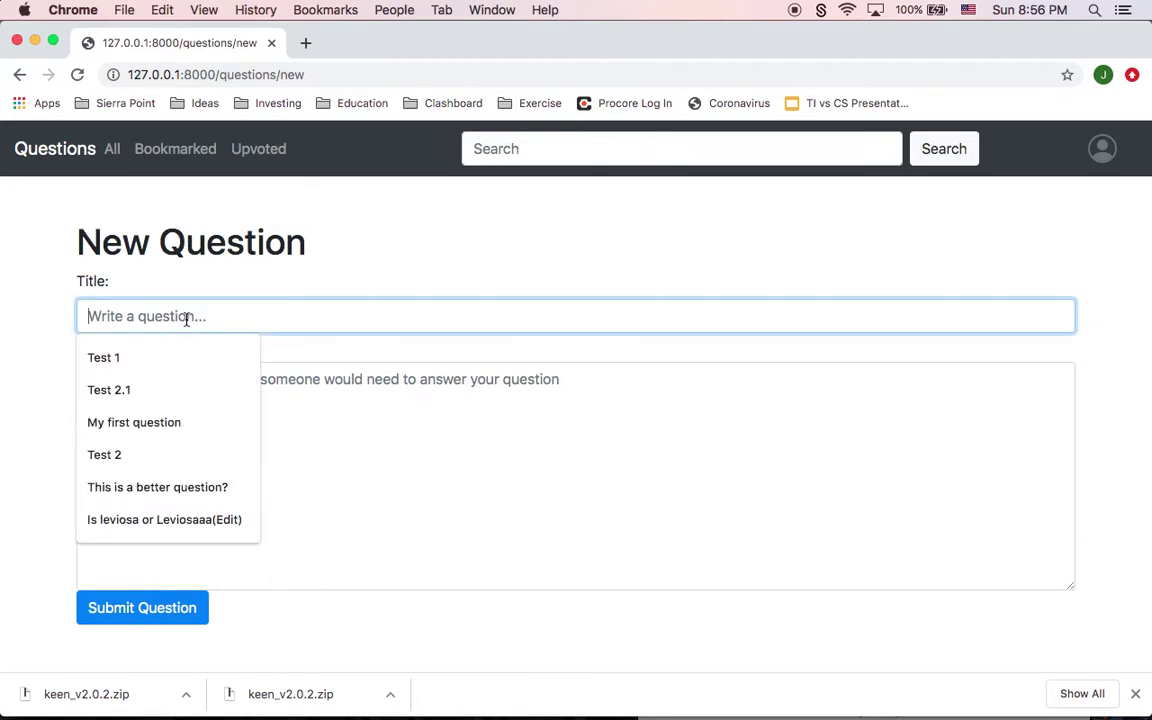
type("How does ")
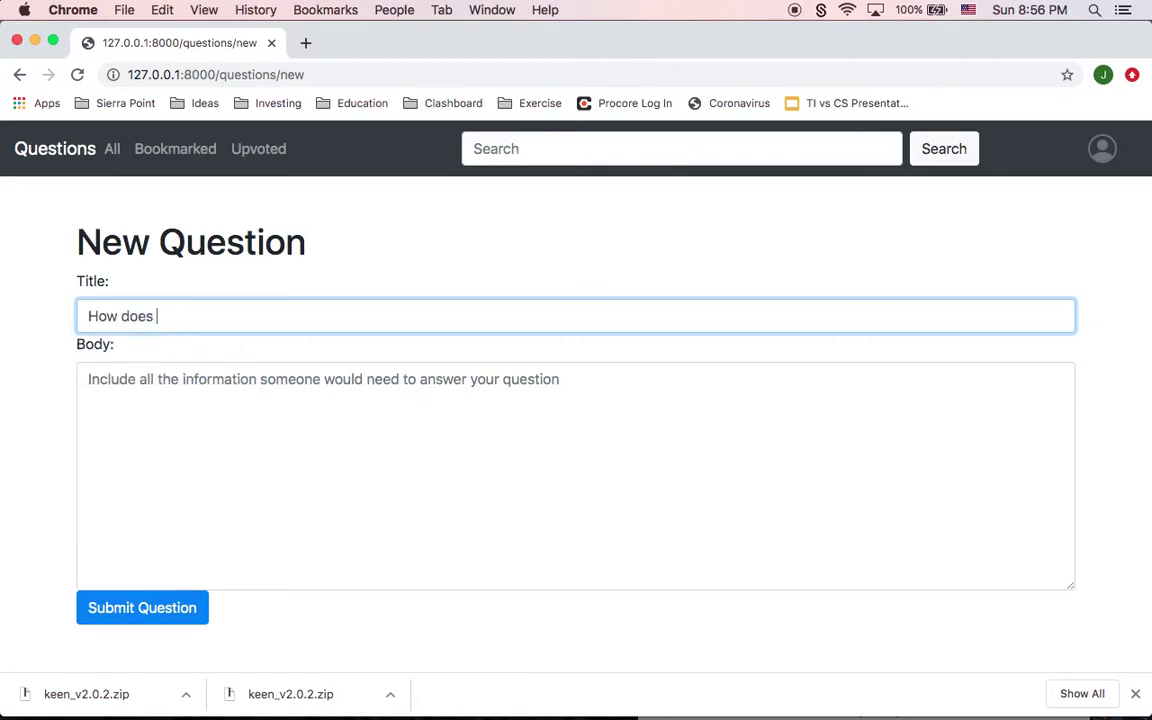
type("this works????")
left_click(243, 437)
type("lkj dslkj l")
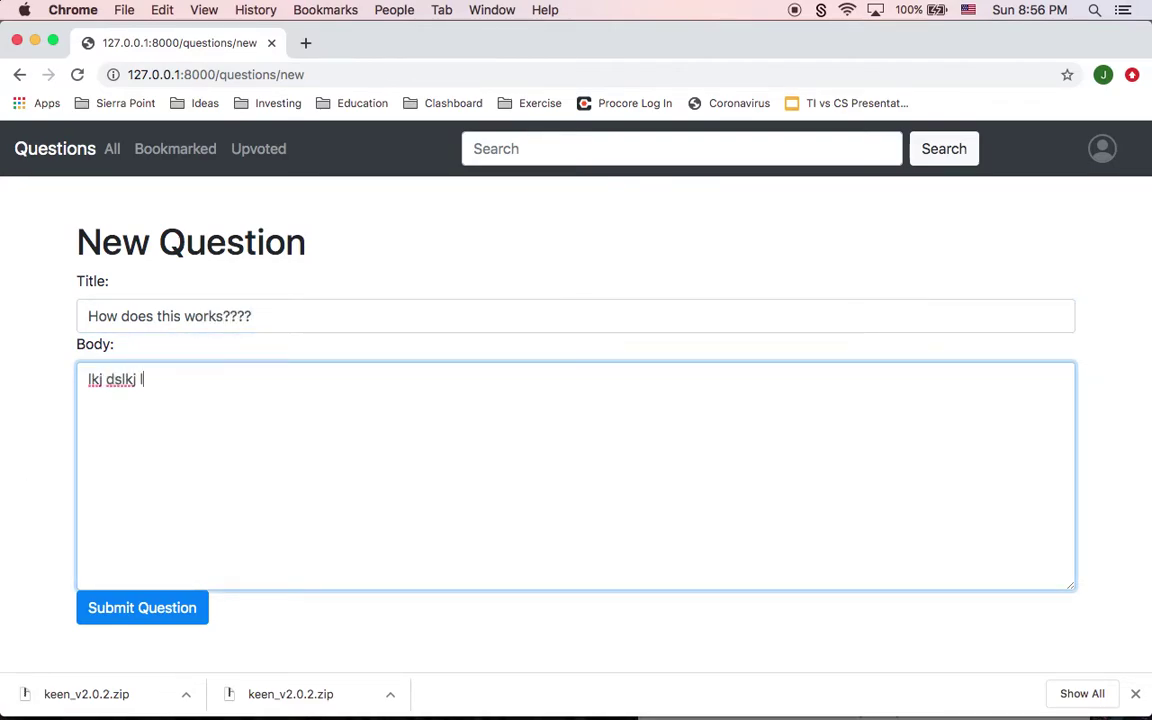
type("skdj lsdjlksjdf lkjfds")
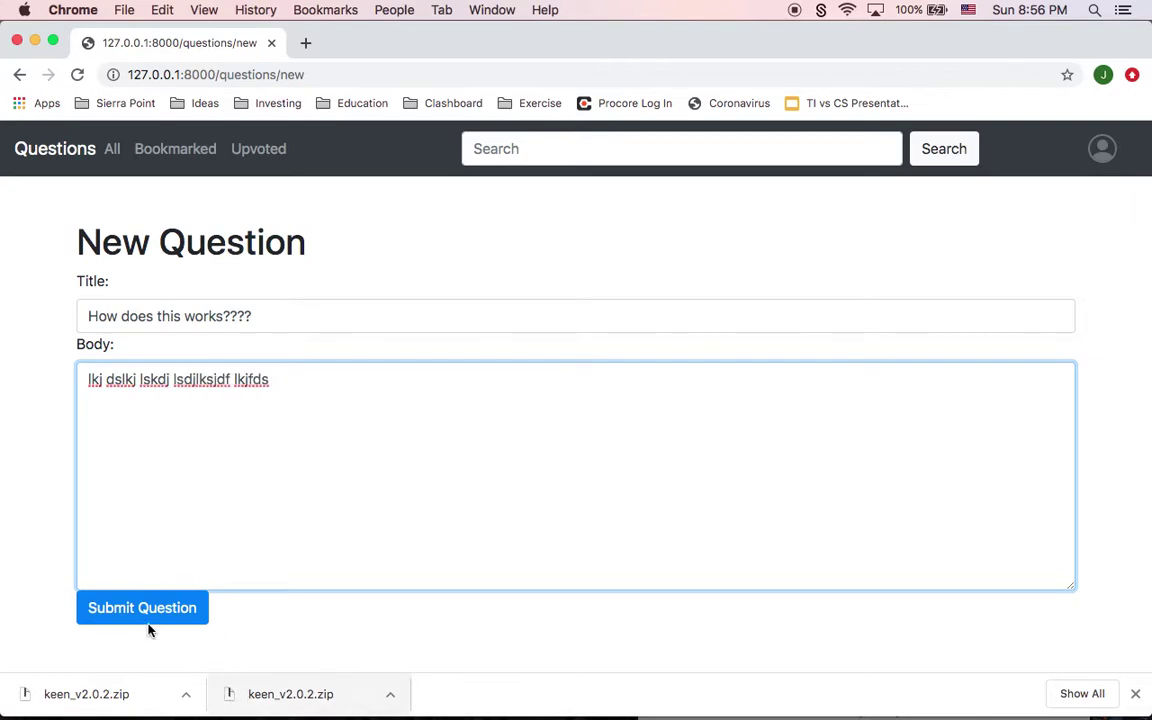
left_click(142, 616)
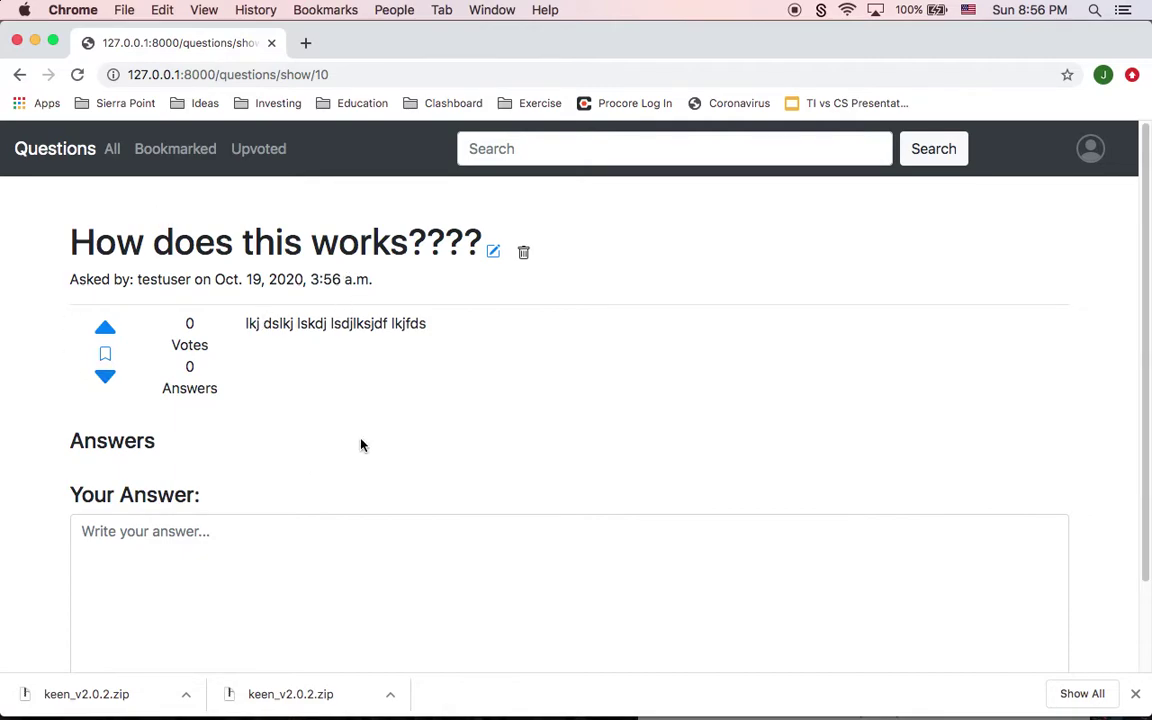
Step: Answer the new question with 'Try clicking the blue button'
scroll(362, 445, "down", 2)
scroll(362, 445, "up", 2)
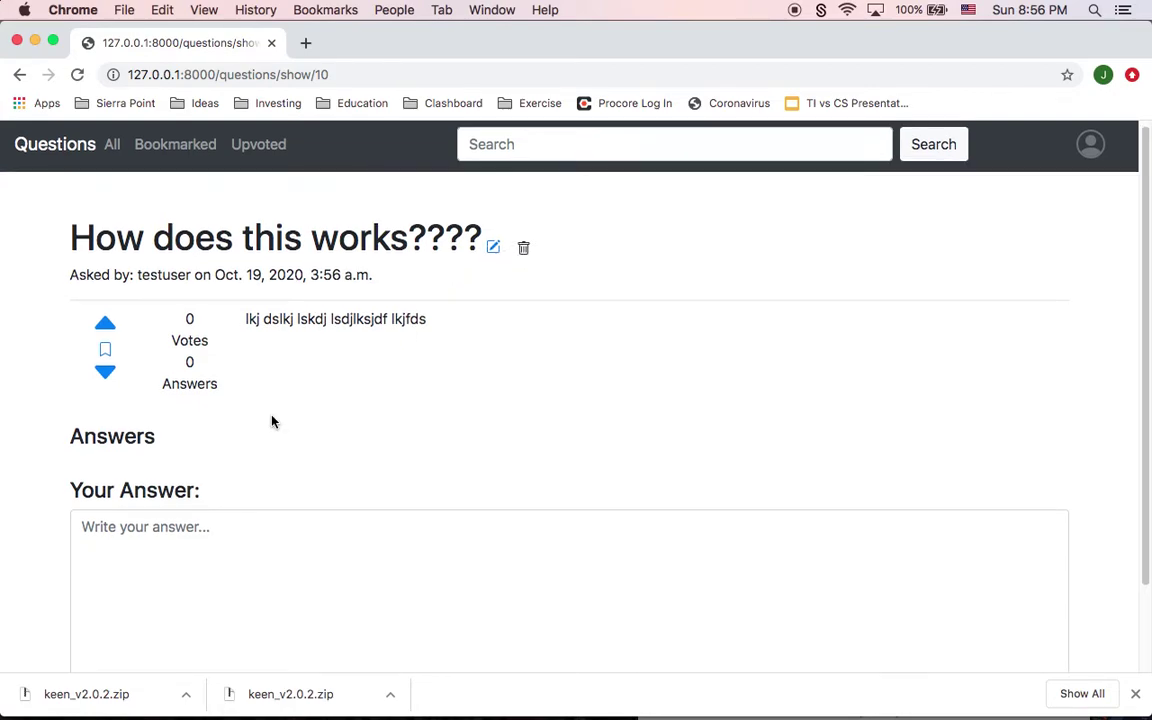
scroll(273, 416, "down", 2)
left_click(207, 464)
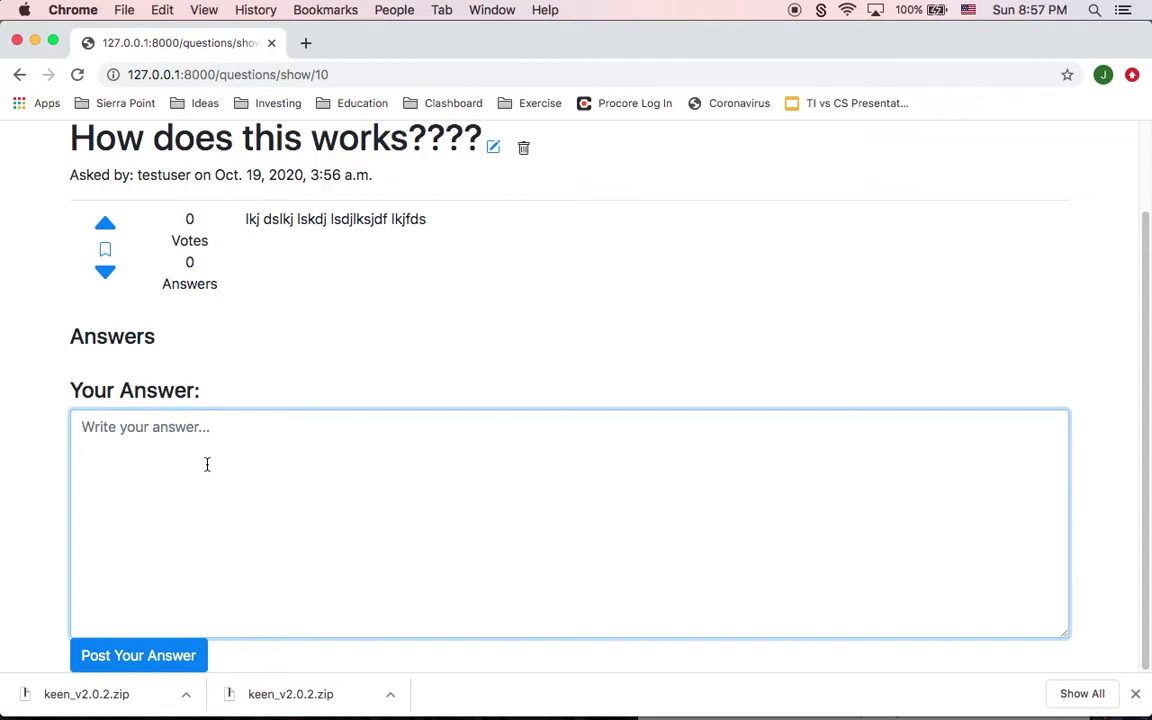
type("Try ")
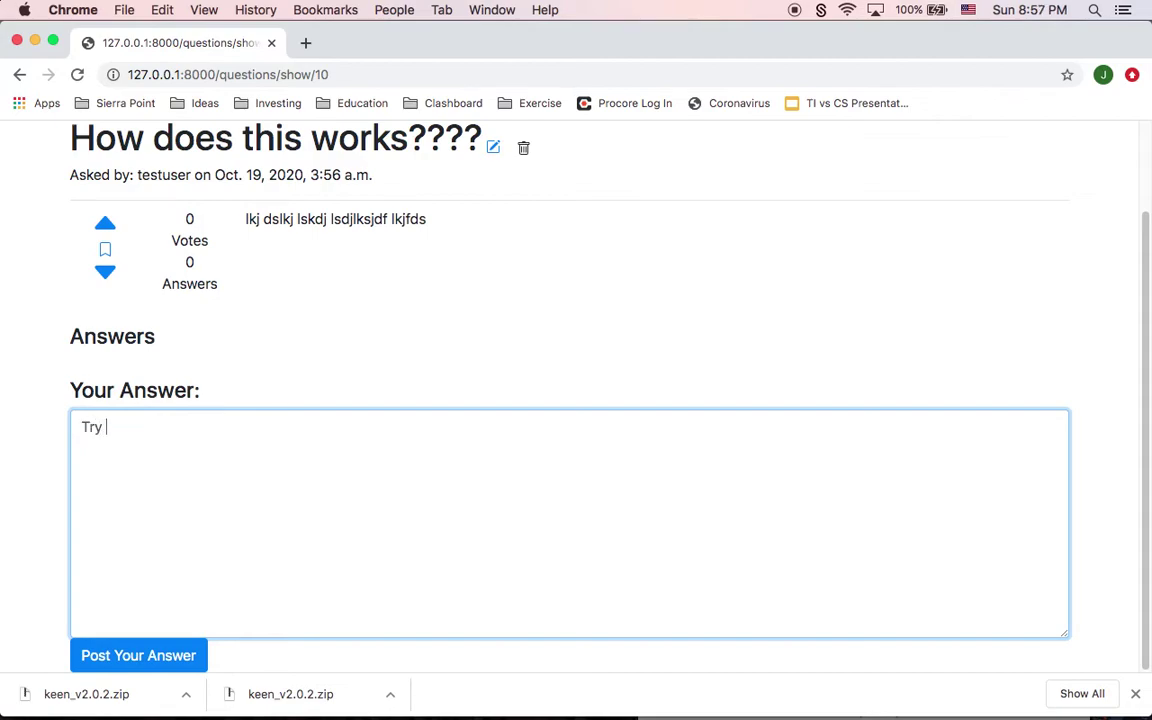
type("clicking the n")
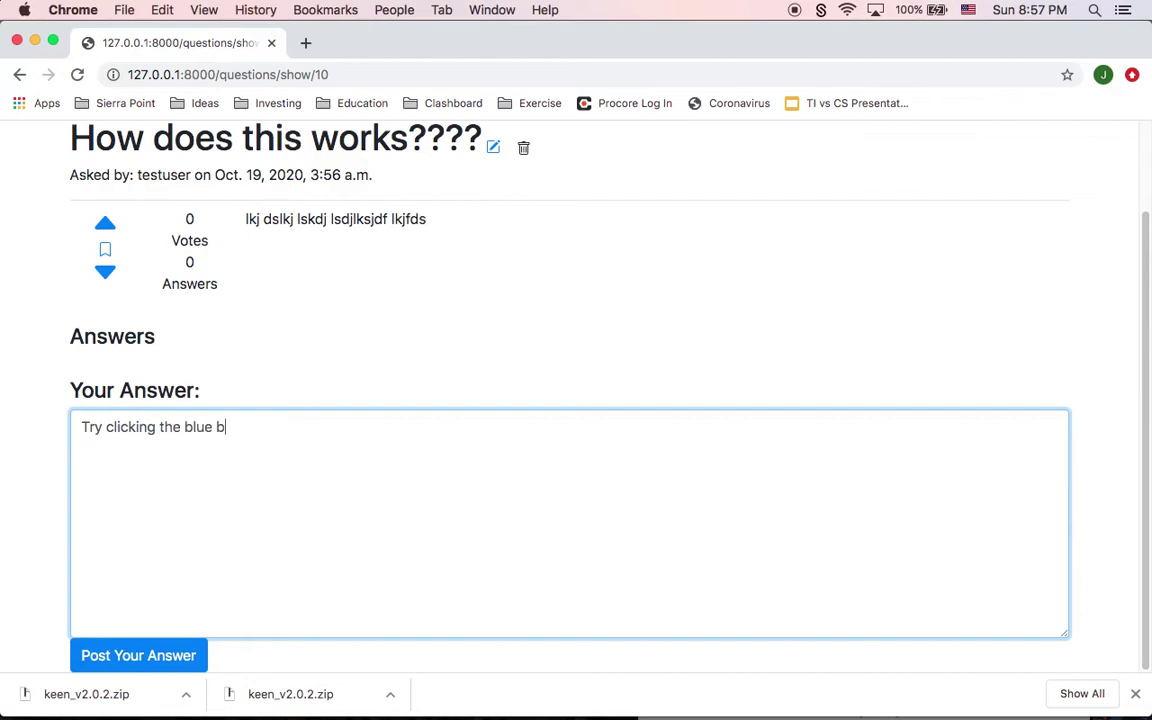
left_click(129, 654)
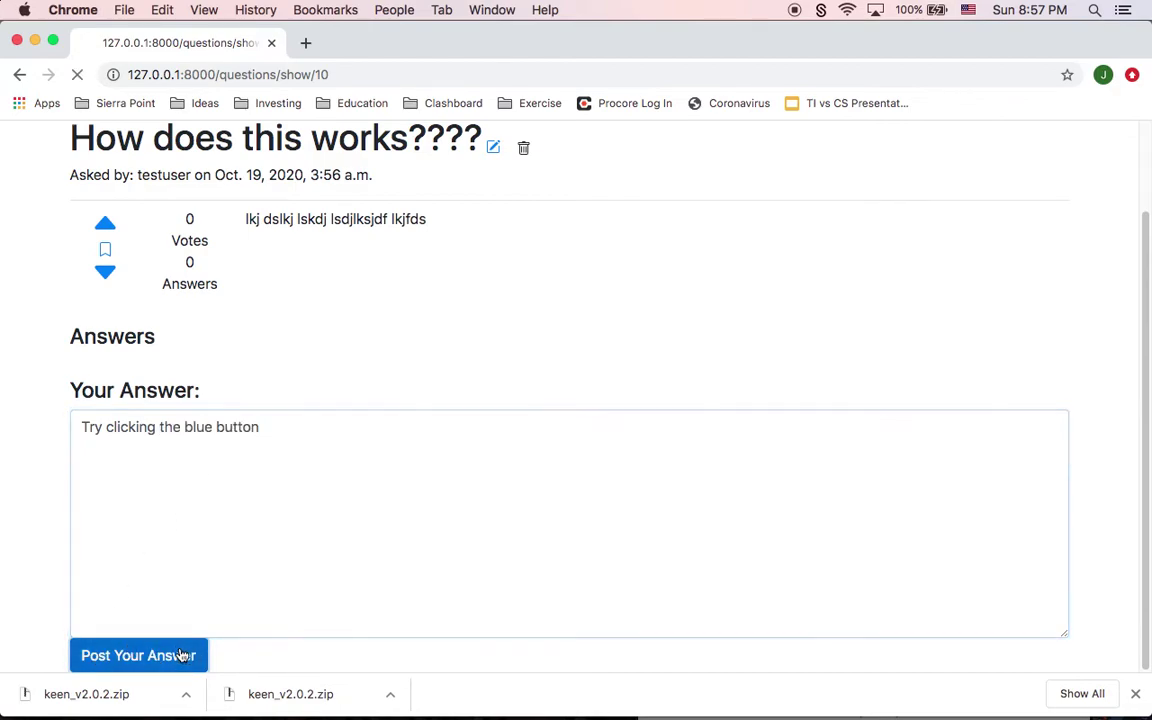
scroll(329, 514, "down", 1)
scroll(329, 514, "down", 1)
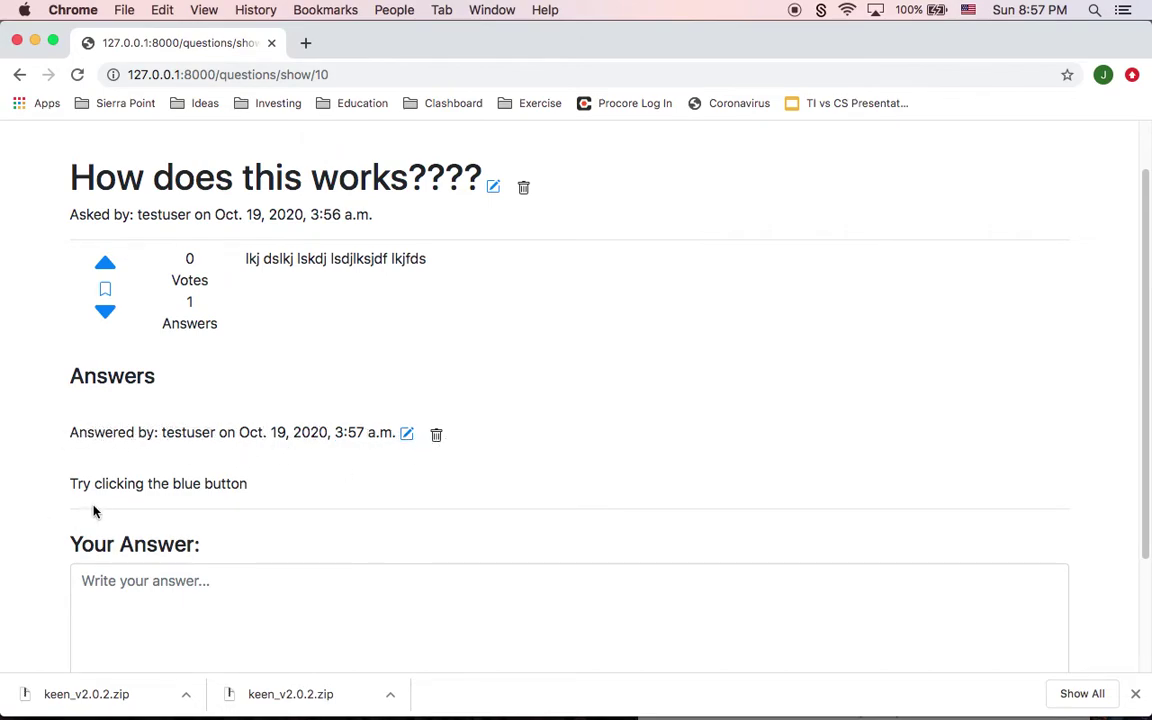
left_click_drag(247, 483, 78, 483)
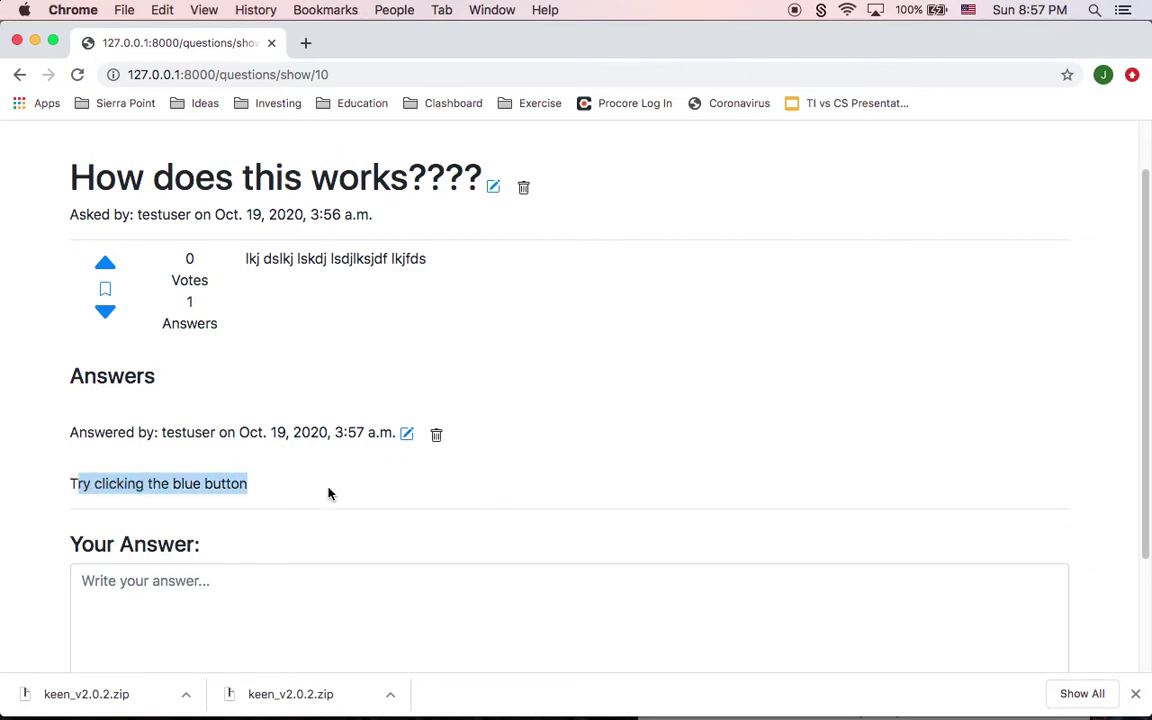
scroll(295, 528, "down", 1)
scroll(295, 528, "up", 3)
Step: Go to All Questions and open 'How do I do a for Loop???'
left_click(111, 148)
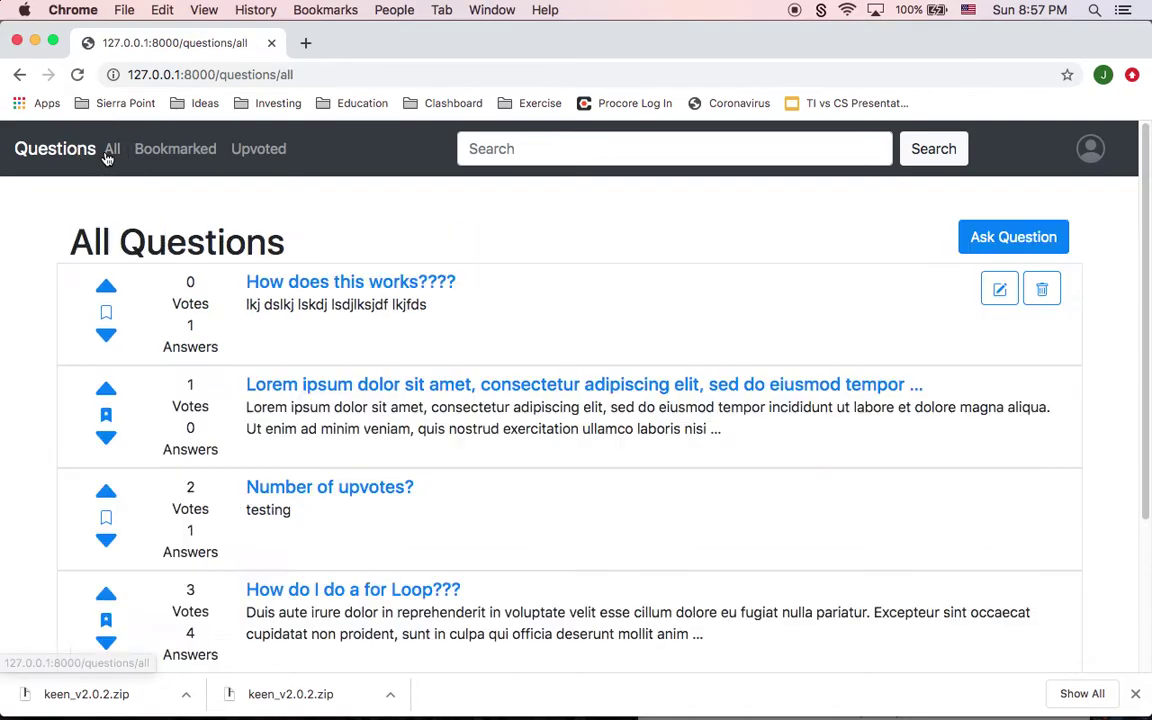
scroll(148, 422, "down", 3)
left_click(321, 412)
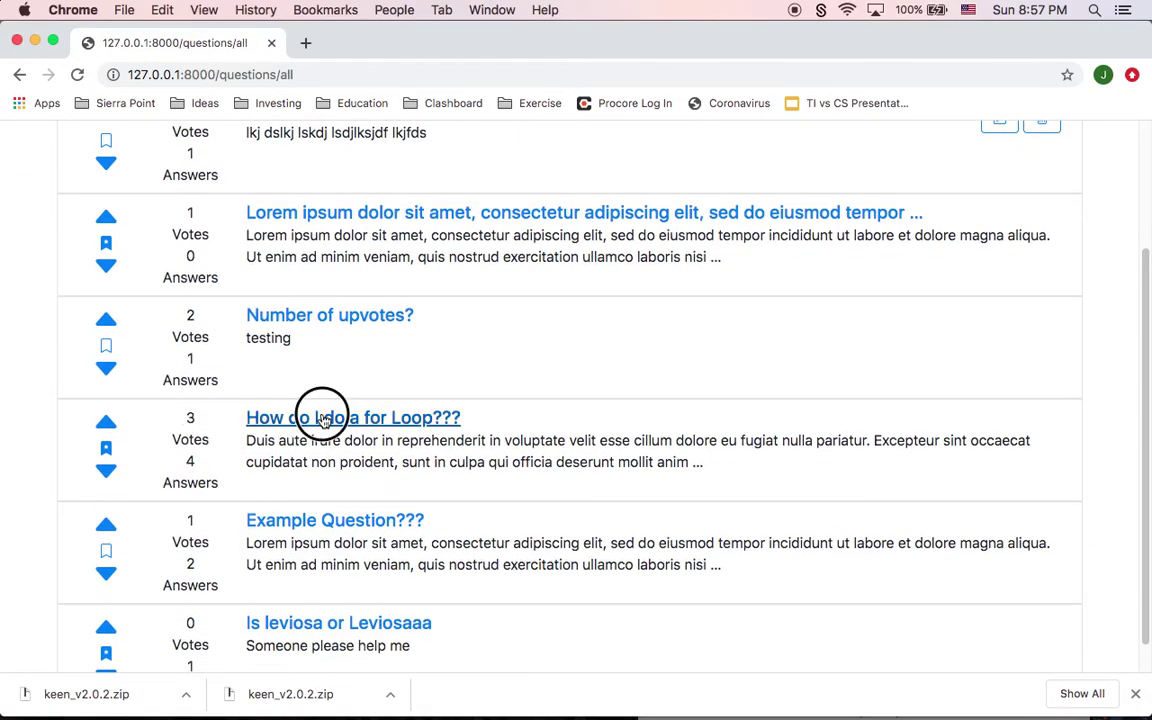
Step: Post the answer 'try for ():' on the for-loop question and open it for editing
scroll(380, 390, "down", 2)
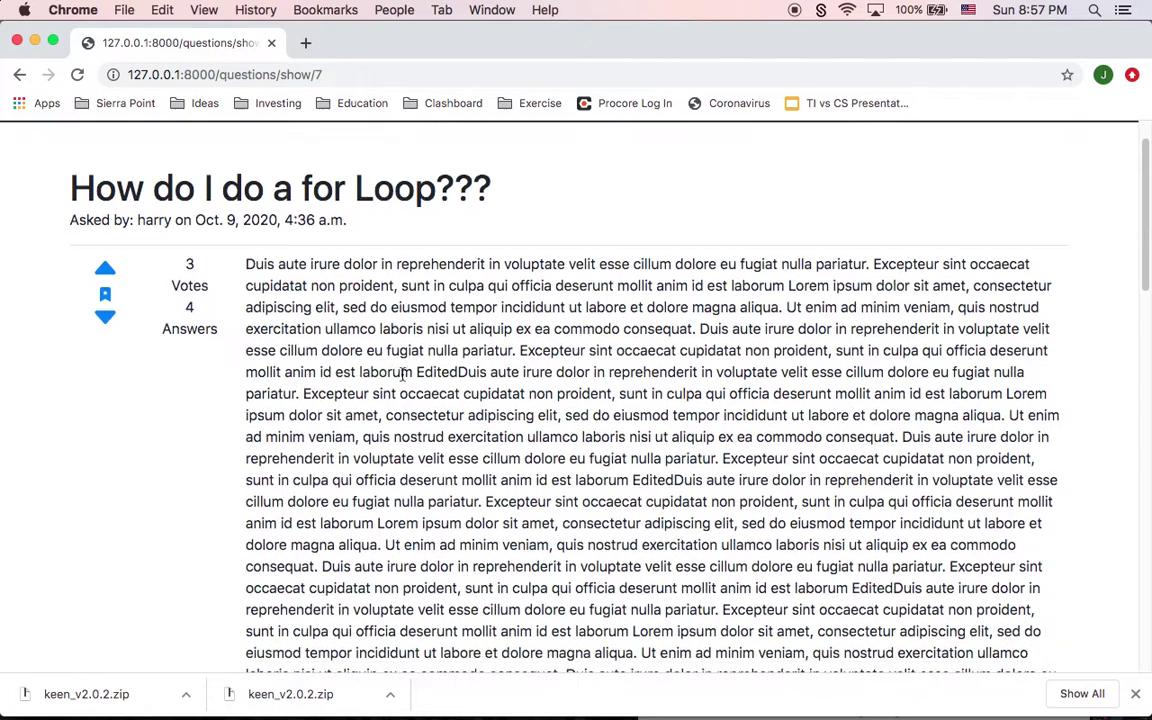
scroll(503, 481, "down", 1)
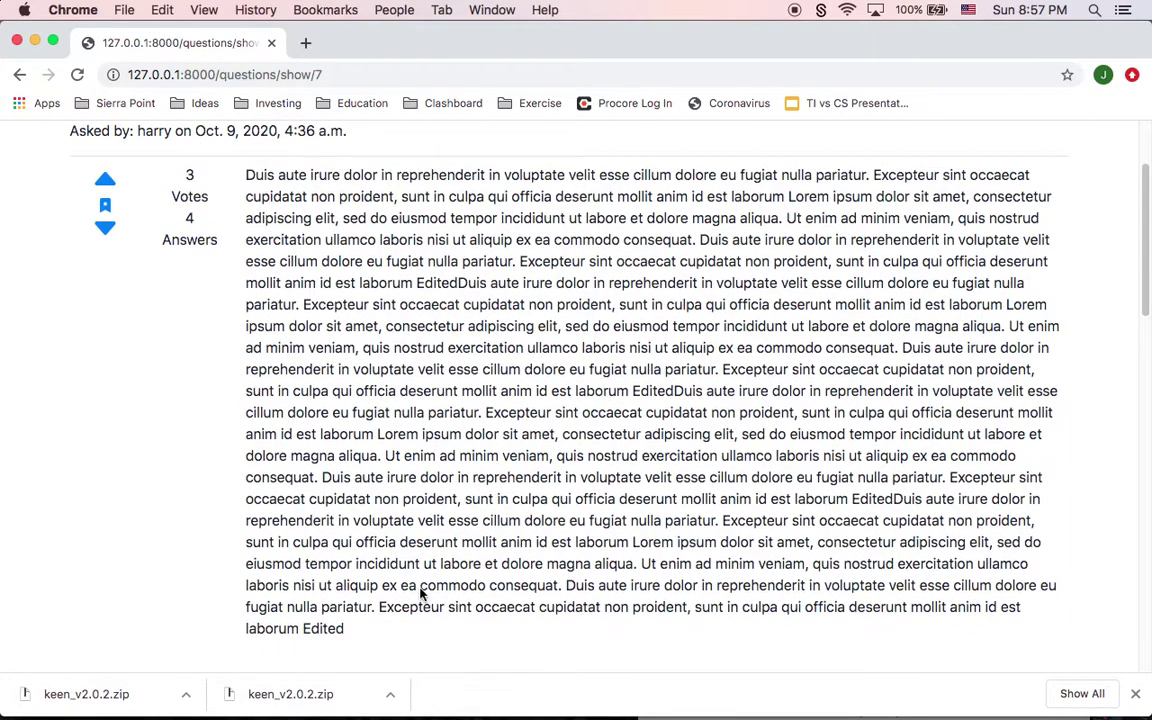
left_click_drag(373, 630, 309, 207)
scroll(139, 449, "down", 6)
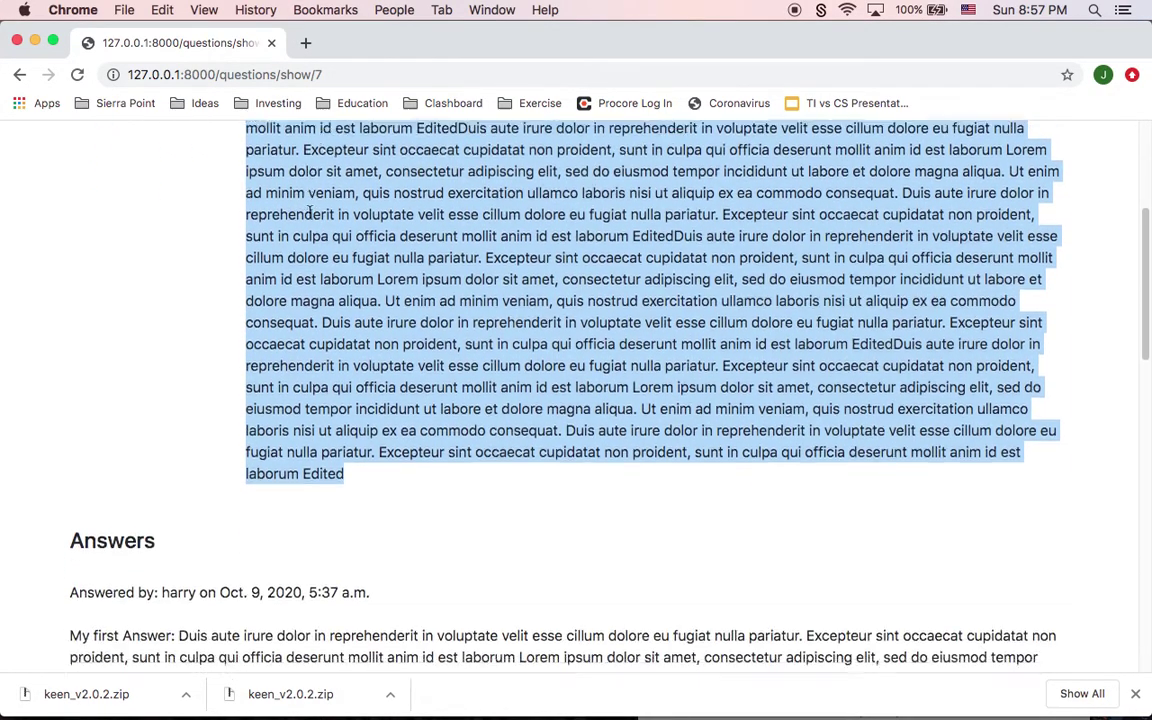
scroll(139, 449, "down", 2)
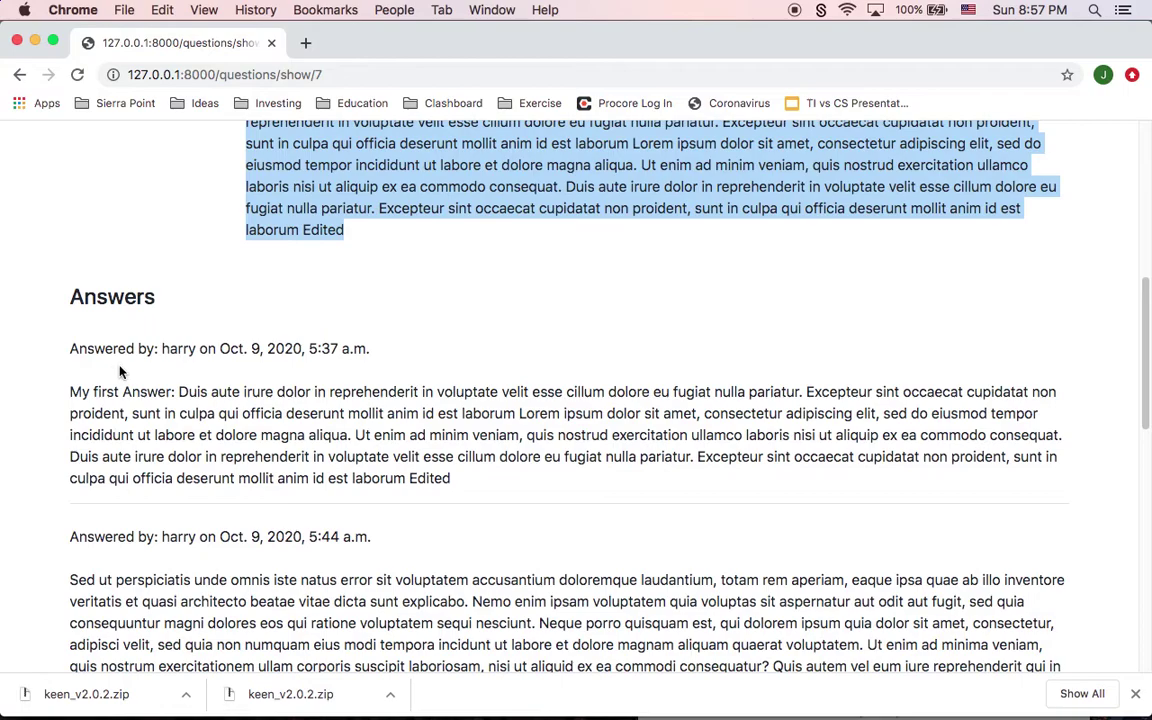
scroll(231, 375, "down", 5)
scroll(231, 375, "down", 9)
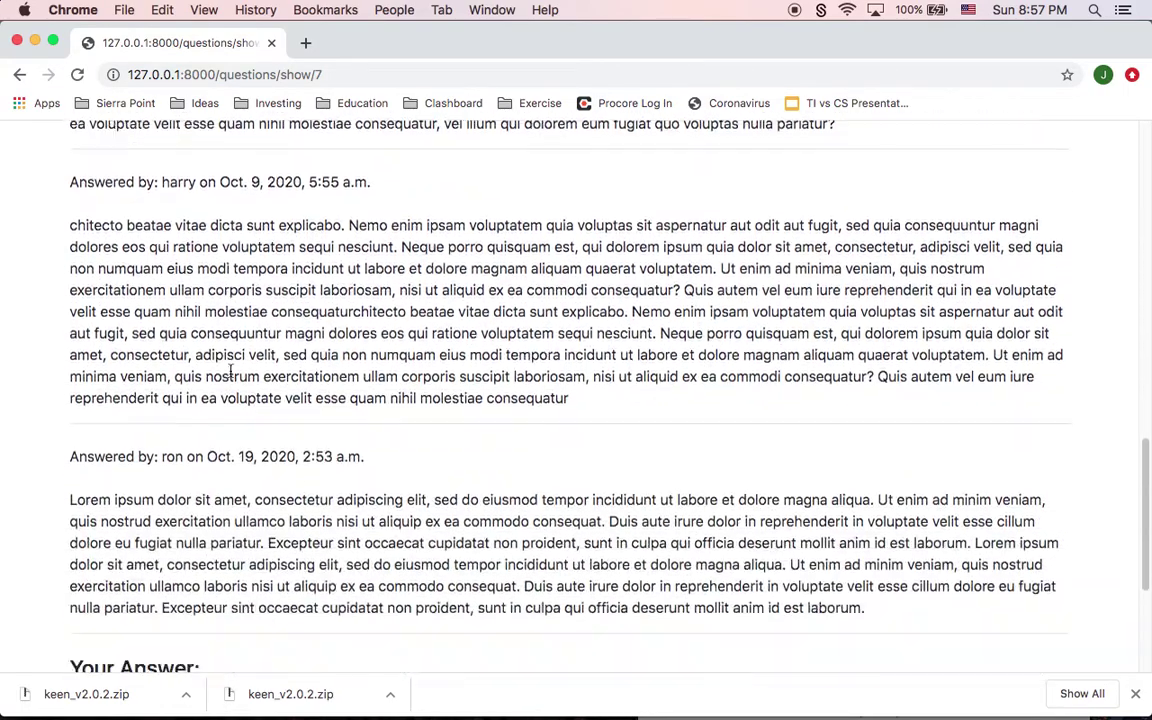
scroll(743, 480, "down", 4)
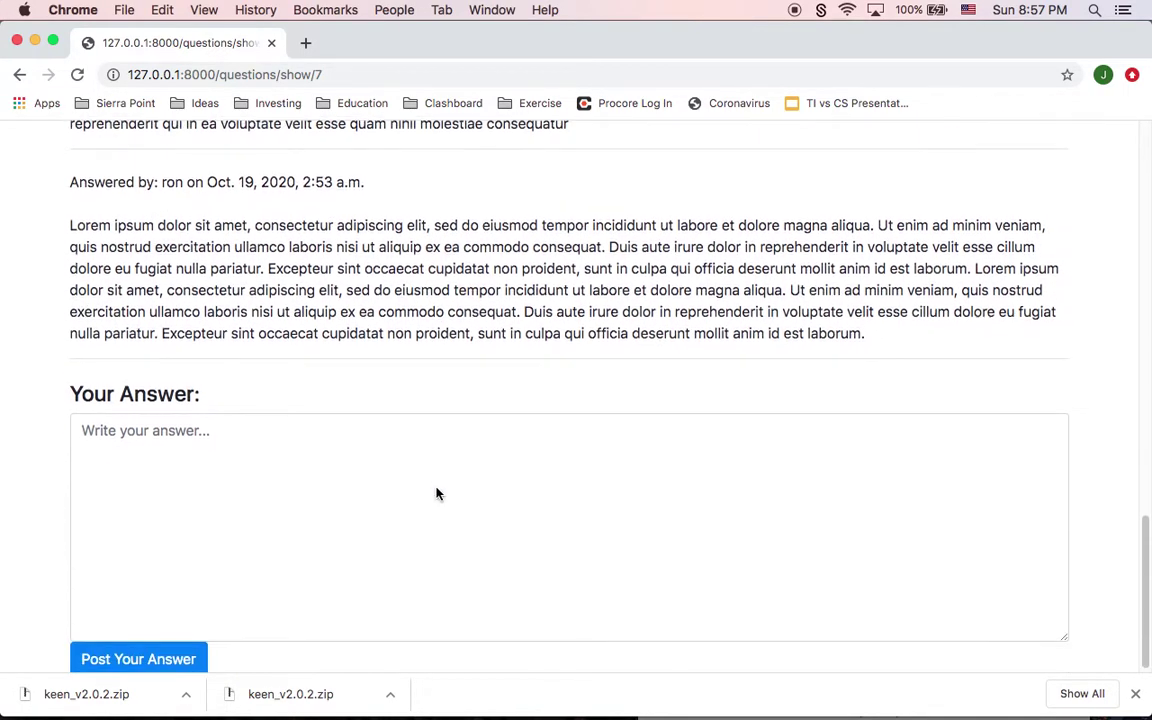
left_click(370, 486)
type("try")
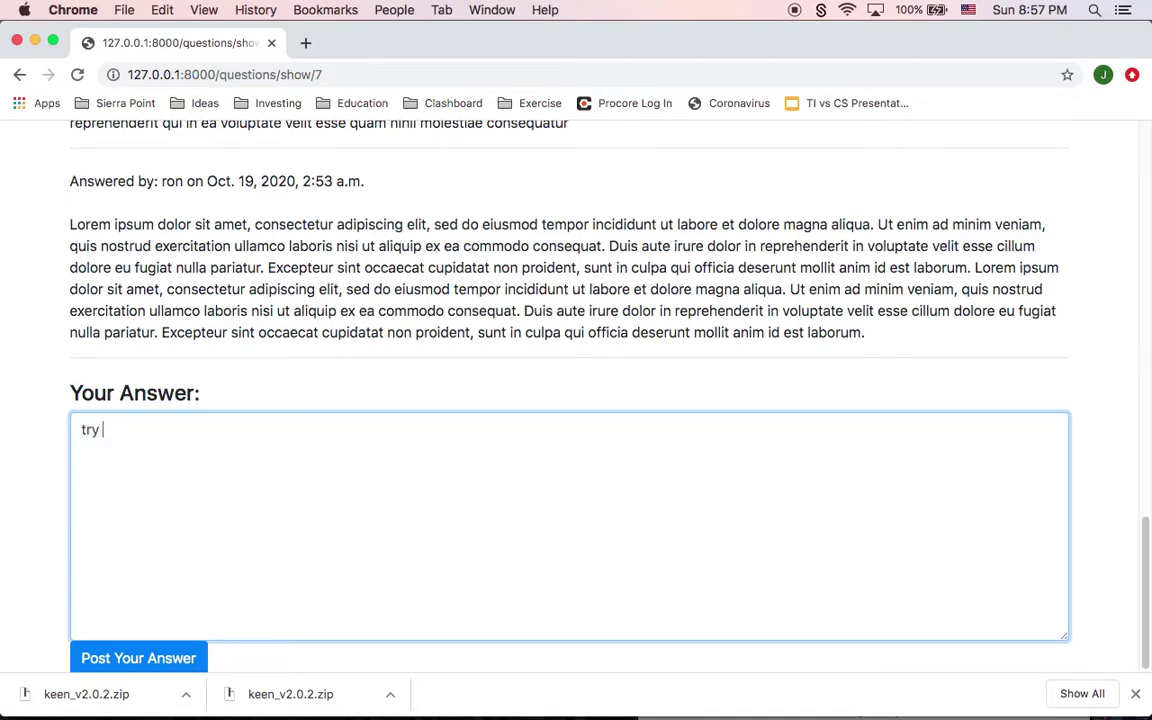
key("BackSpace")
key("BackSpace")
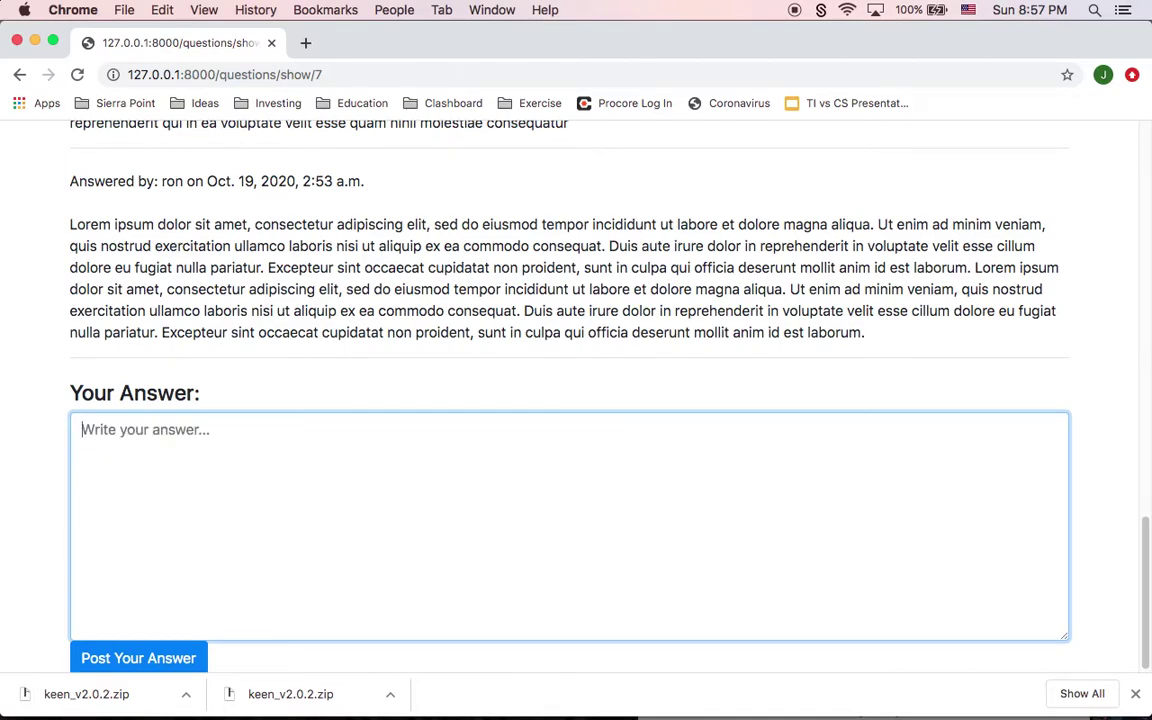
type("try for ():")
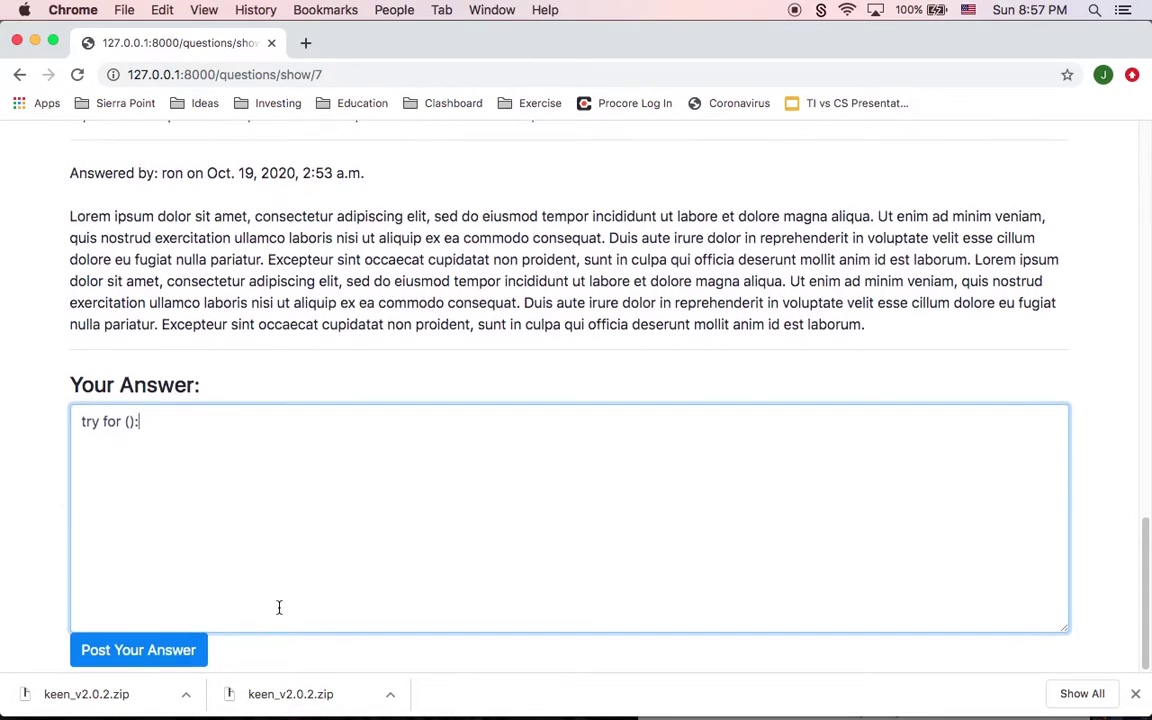
left_click(175, 654)
scroll(180, 600, "down", 20)
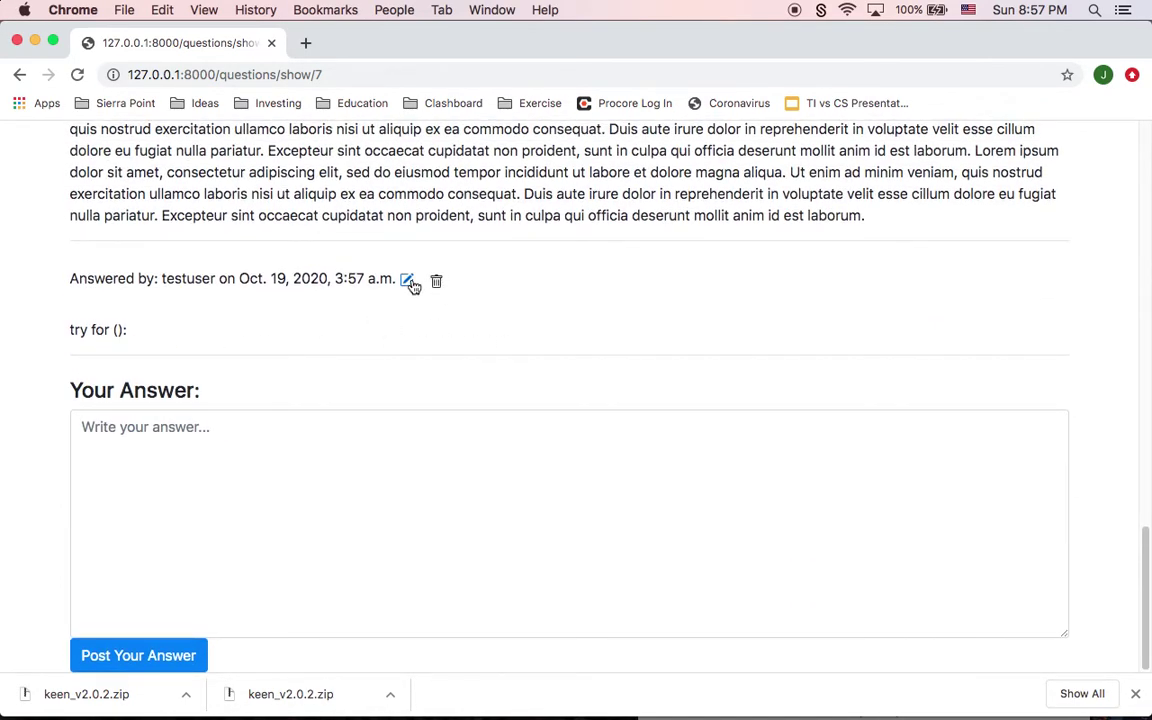
left_click(407, 281)
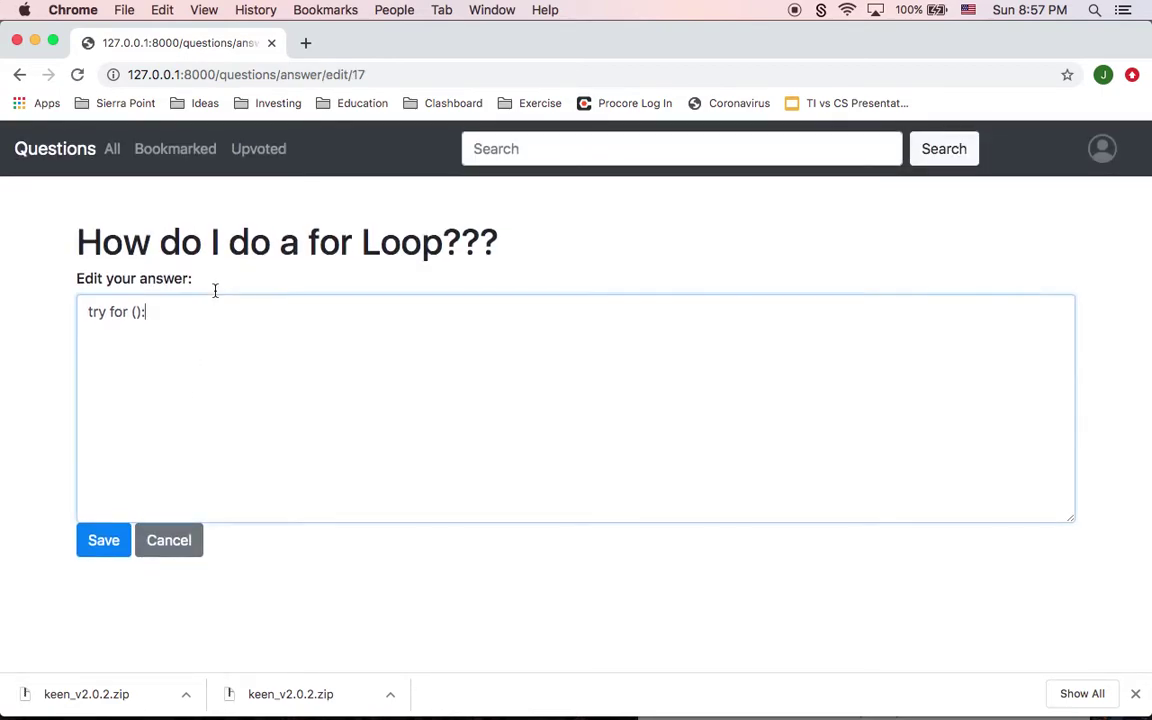
Step: Append ' (Edited)' to the 'try for ():' answer and save it
left_click(133, 280)
type("(Edited)")
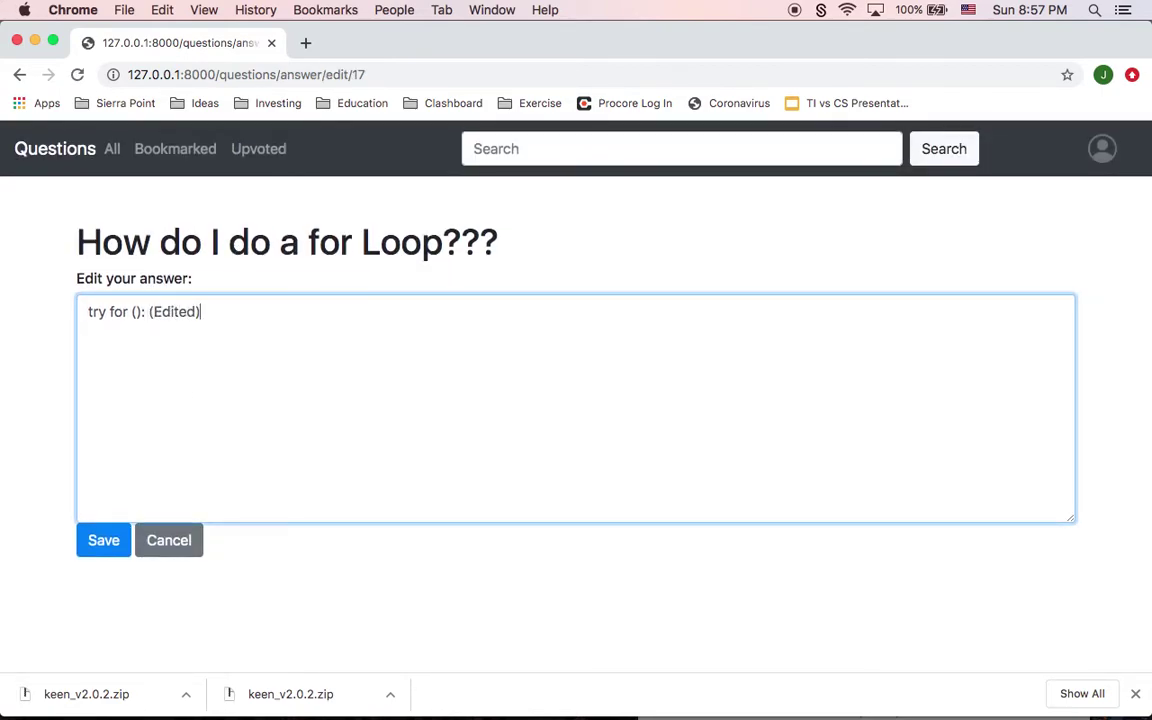
left_click(103, 540)
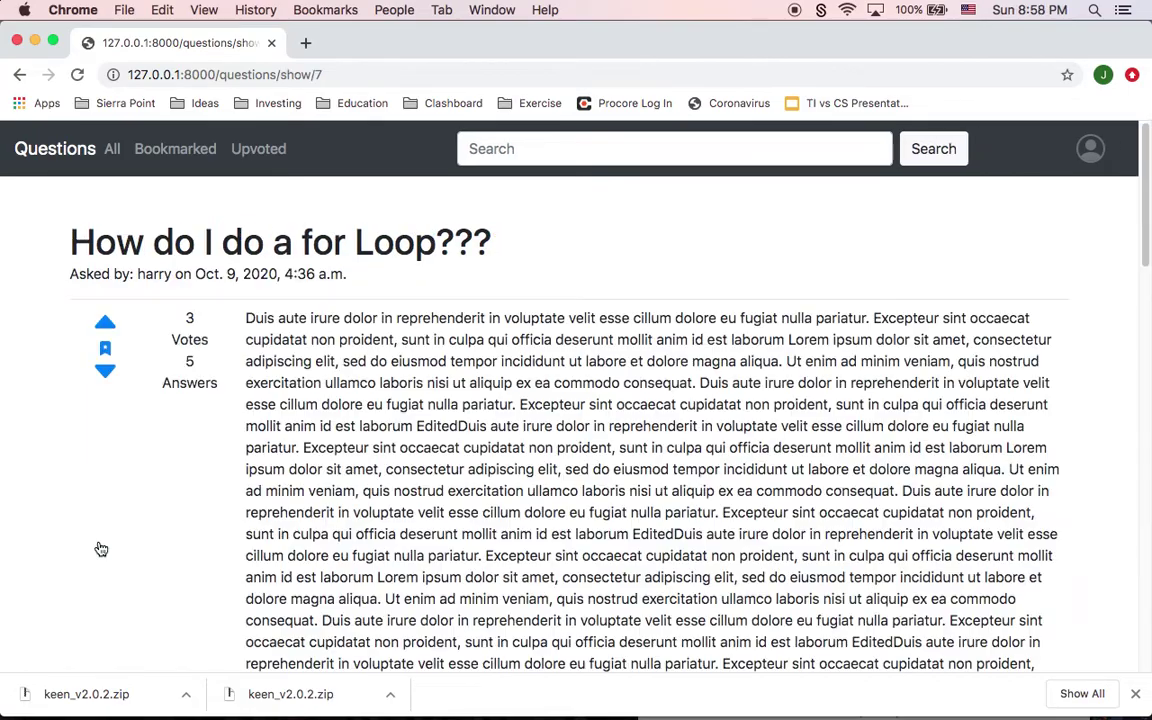
Step: Delete the edited answer and return to the All Questions list
scroll(98, 548, "down", 15)
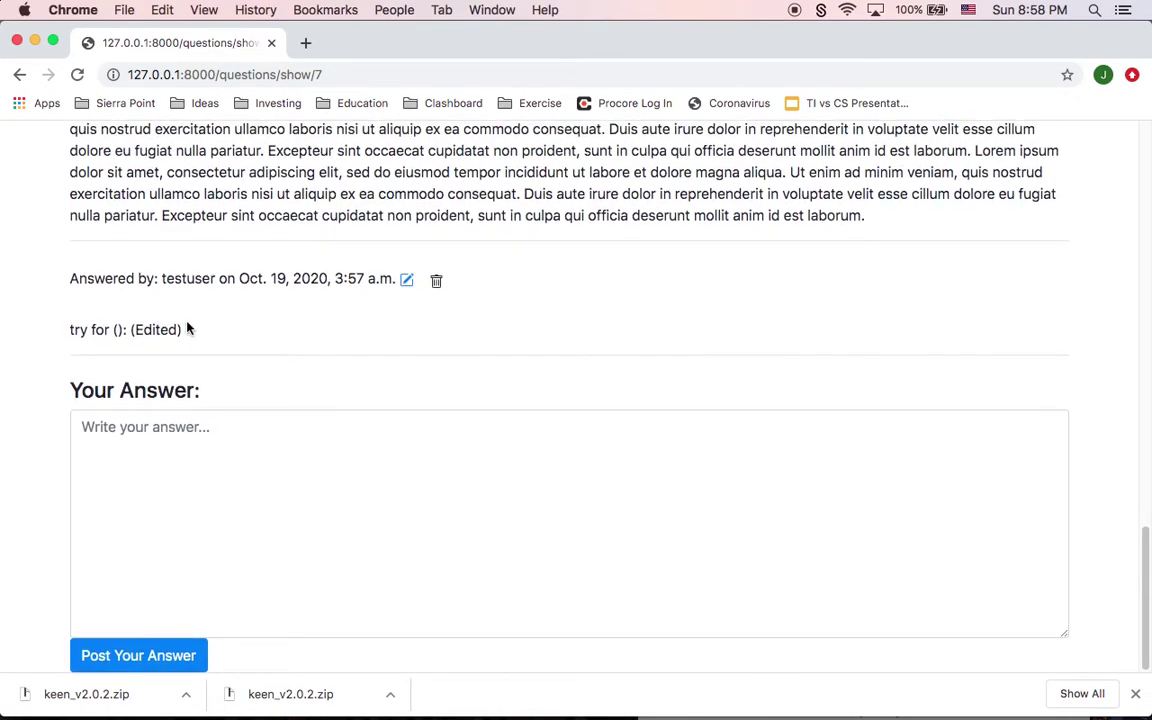
left_click_drag(187, 328, 51, 329)
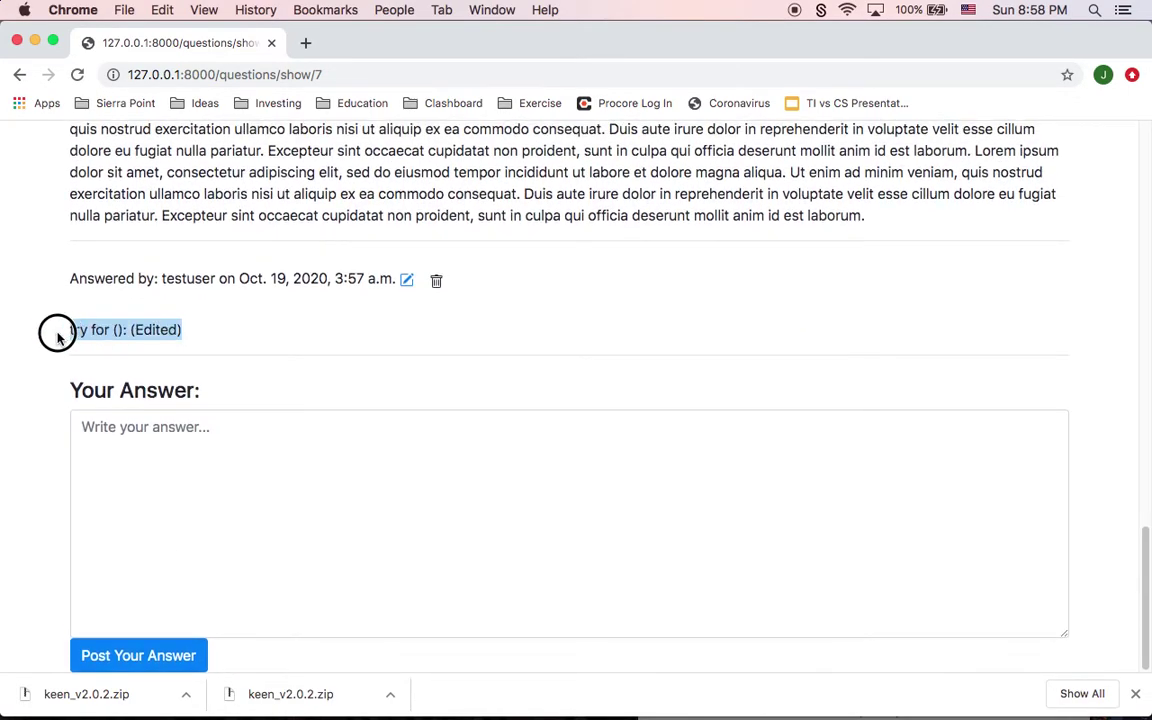
left_click(440, 281)
scroll(308, 388, "down", 10)
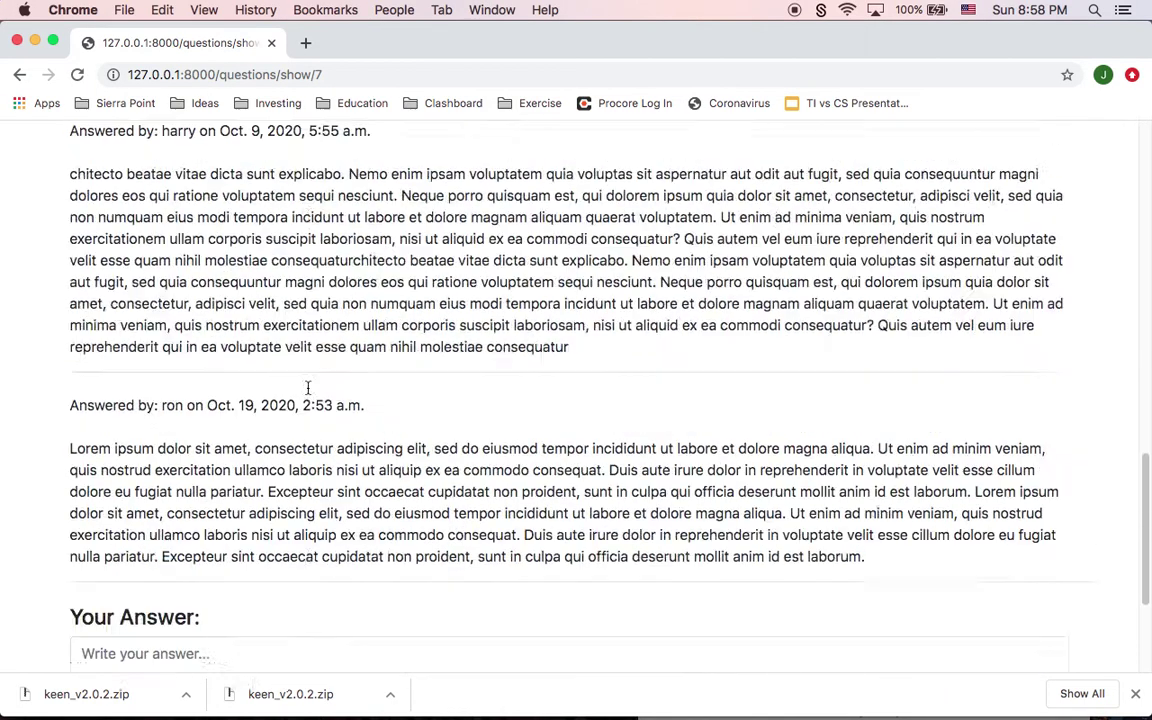
scroll(308, 388, "down", 5)
scroll(148, 377, "up", 15)
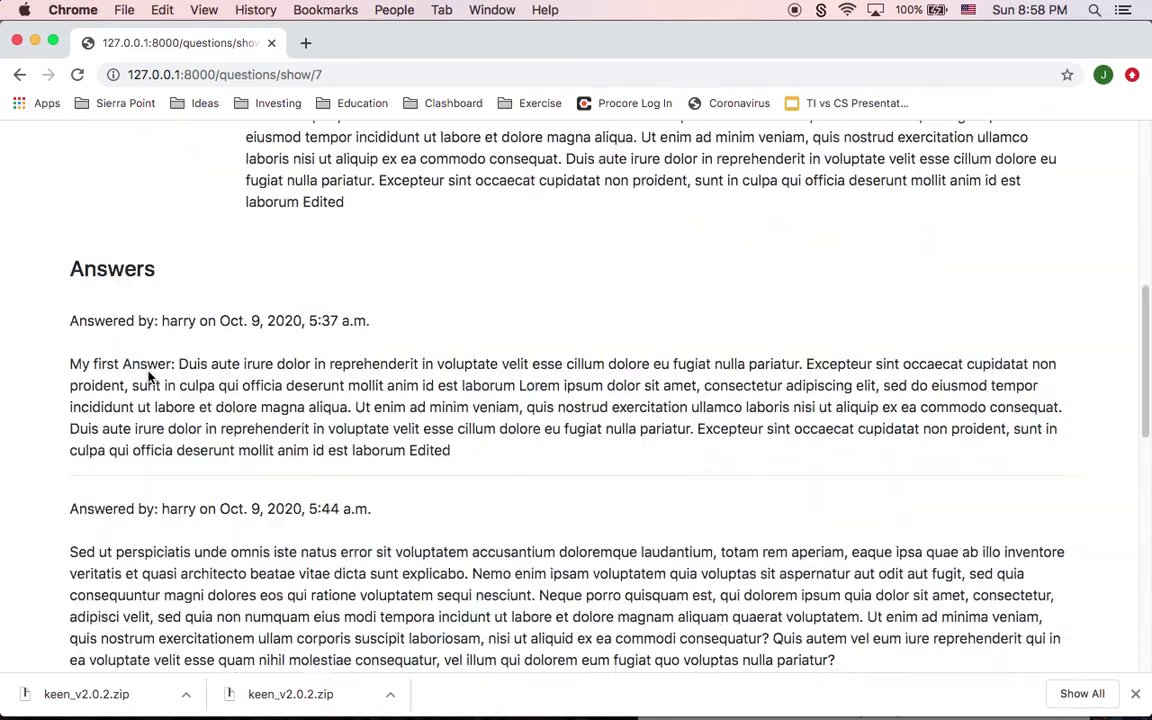
left_click(111, 149)
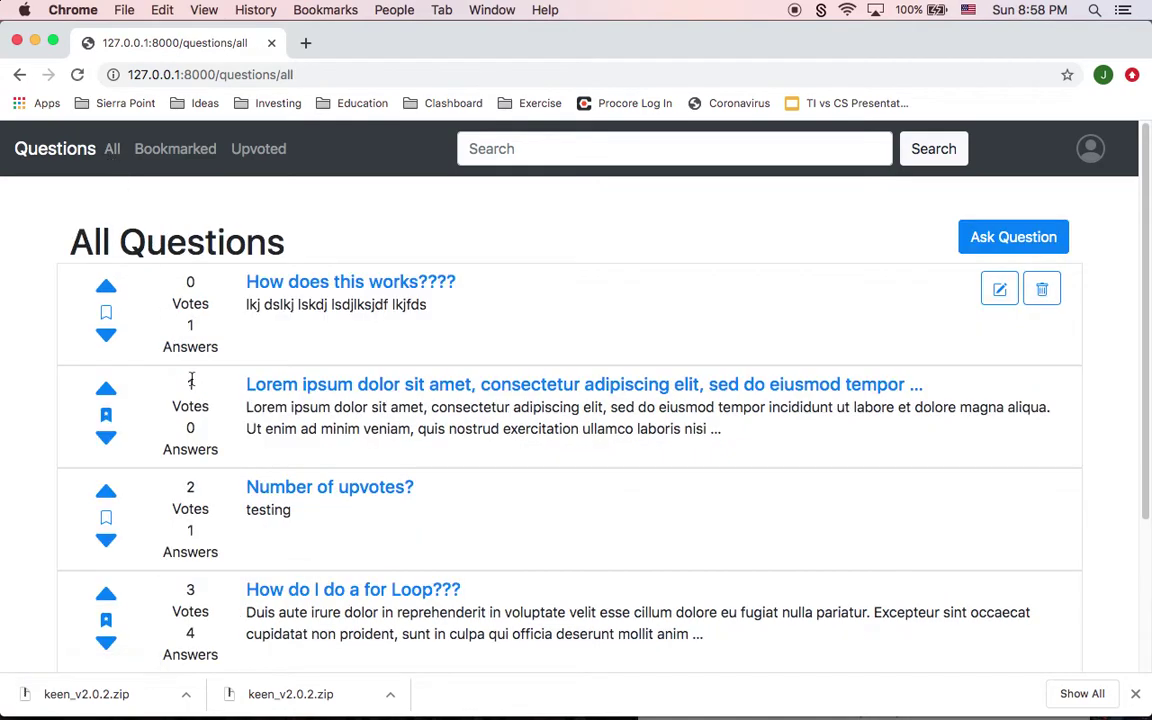
Step: Open the question 'How does this works????' from the questions list
scroll(190, 379, "down", 5)
scroll(190, 379, "up", 5)
left_click(418, 282)
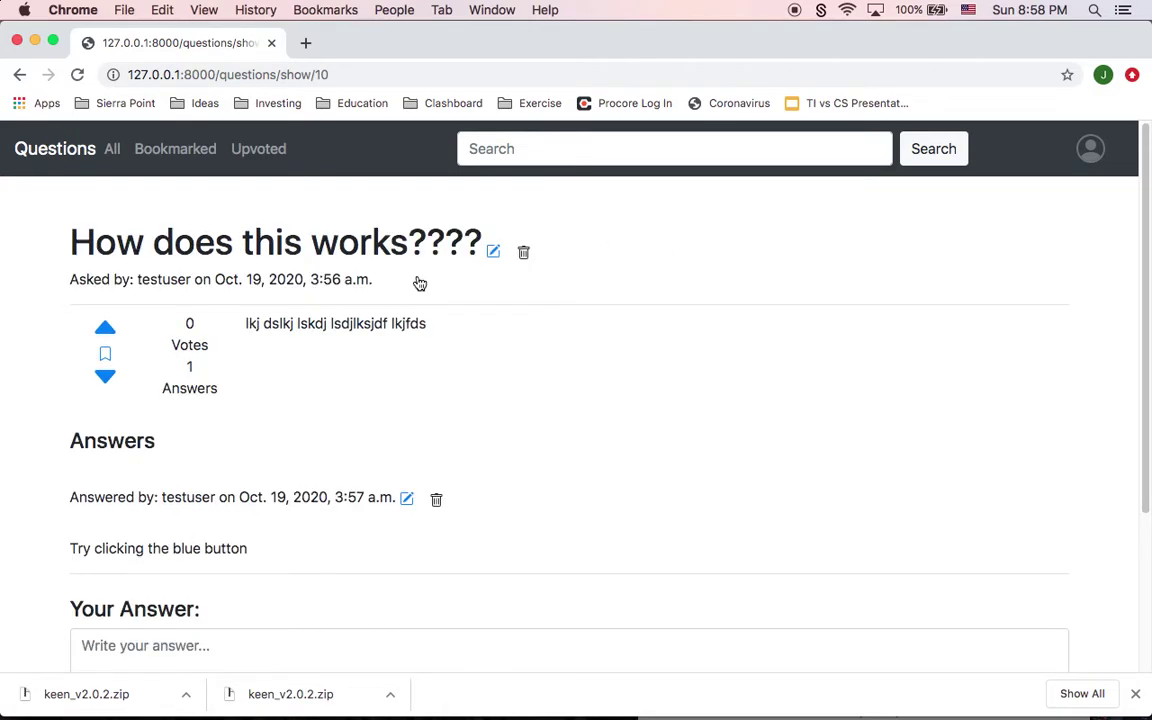
scroll(260, 393, "down", 2)
scroll(260, 393, "up", 1)
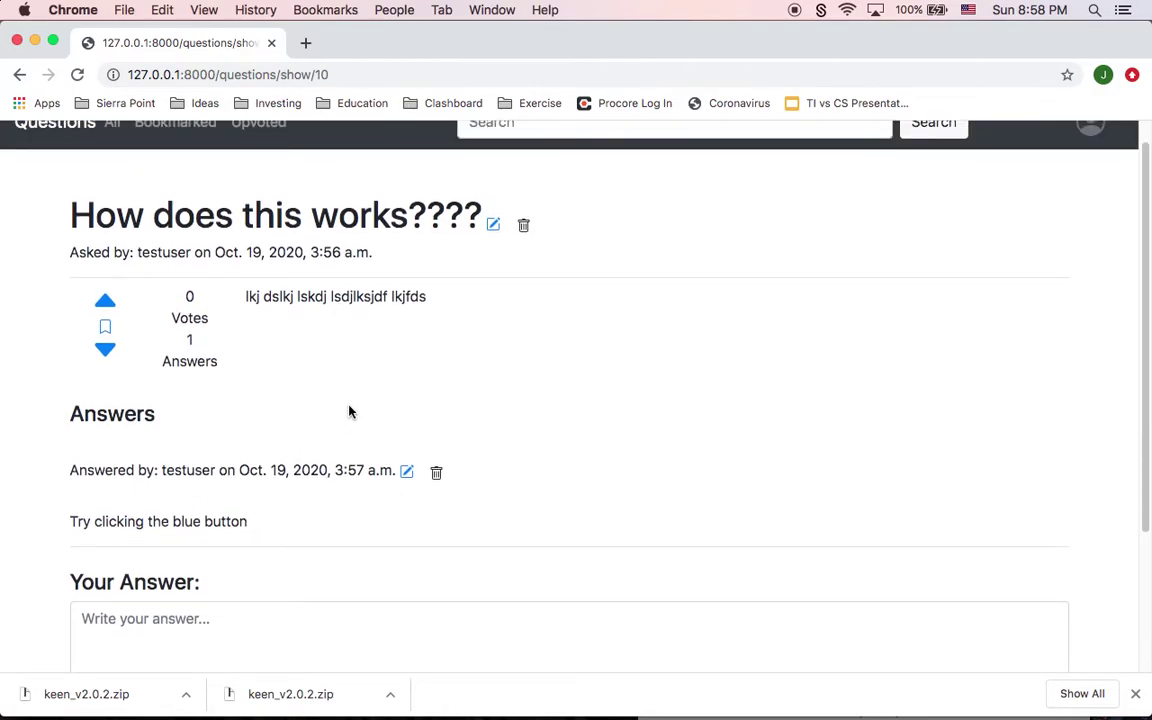
Step: Append ' (Edited)' to the question title, save it, and return to All Questions
left_click(493, 223)
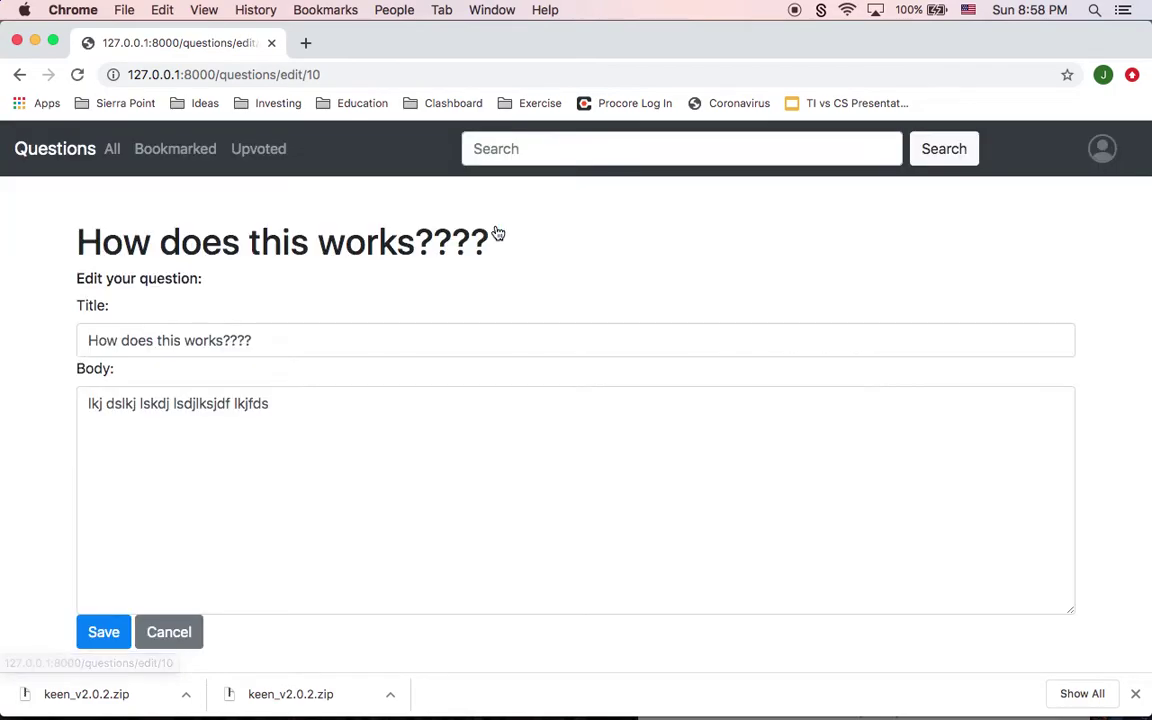
left_click(273, 332)
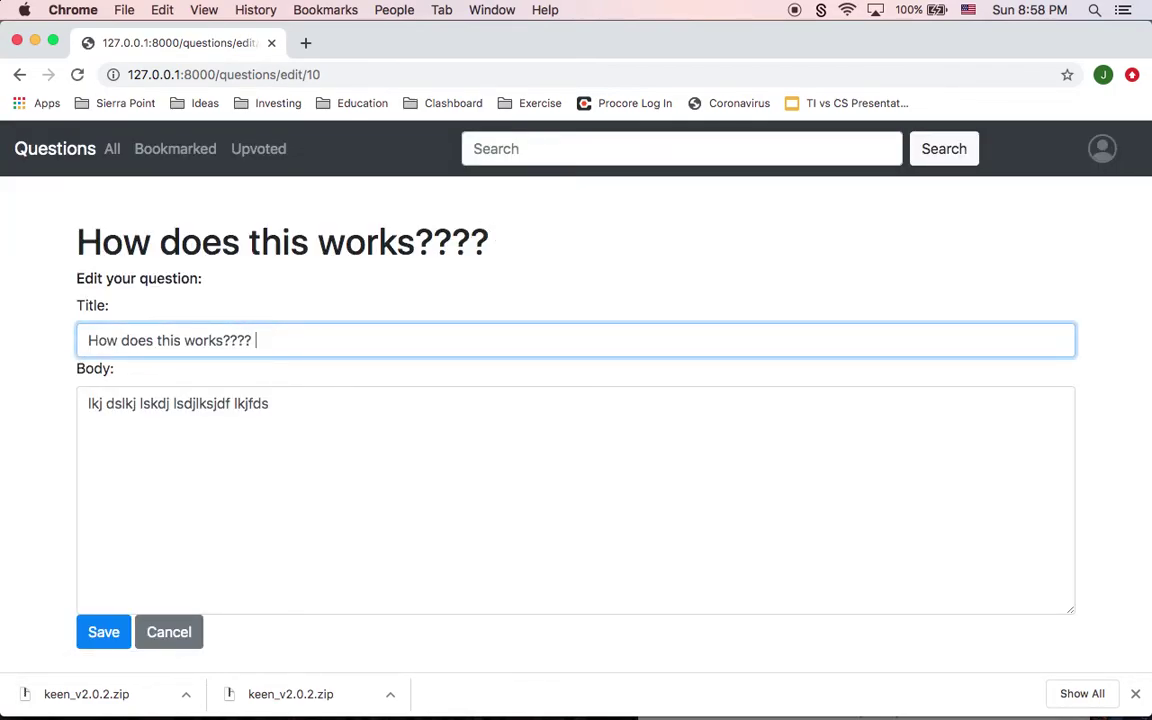
type("(Edited)")
left_click(293, 434)
left_click(104, 630)
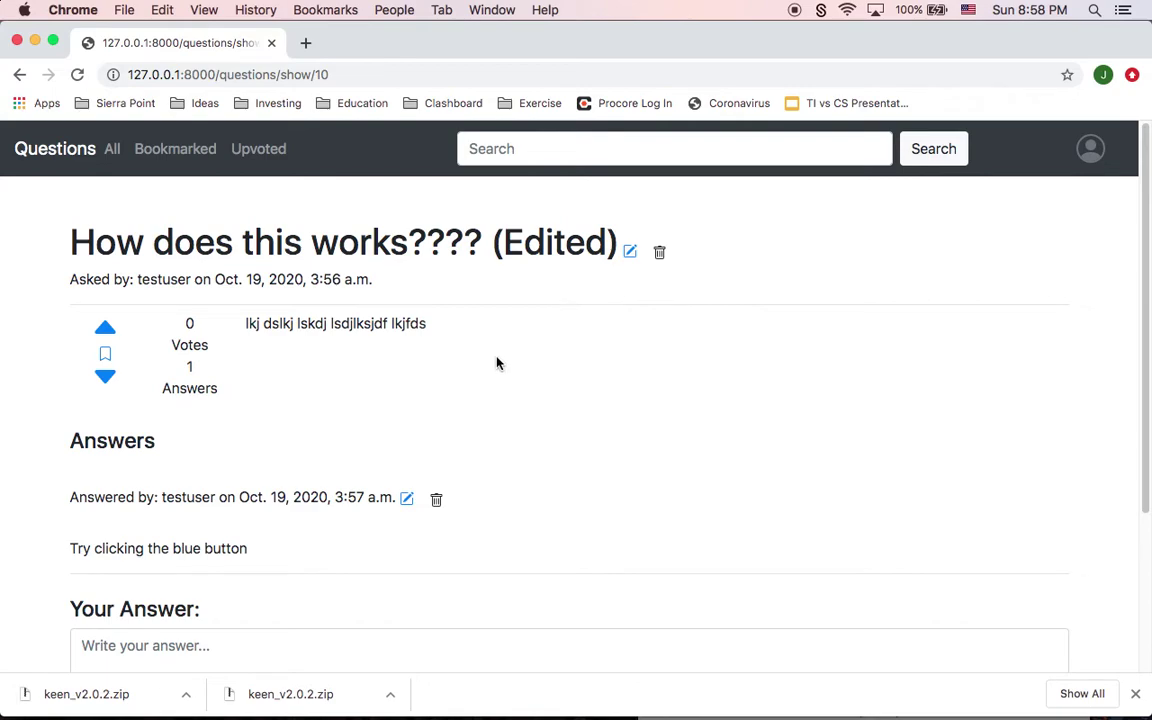
left_click(113, 152)
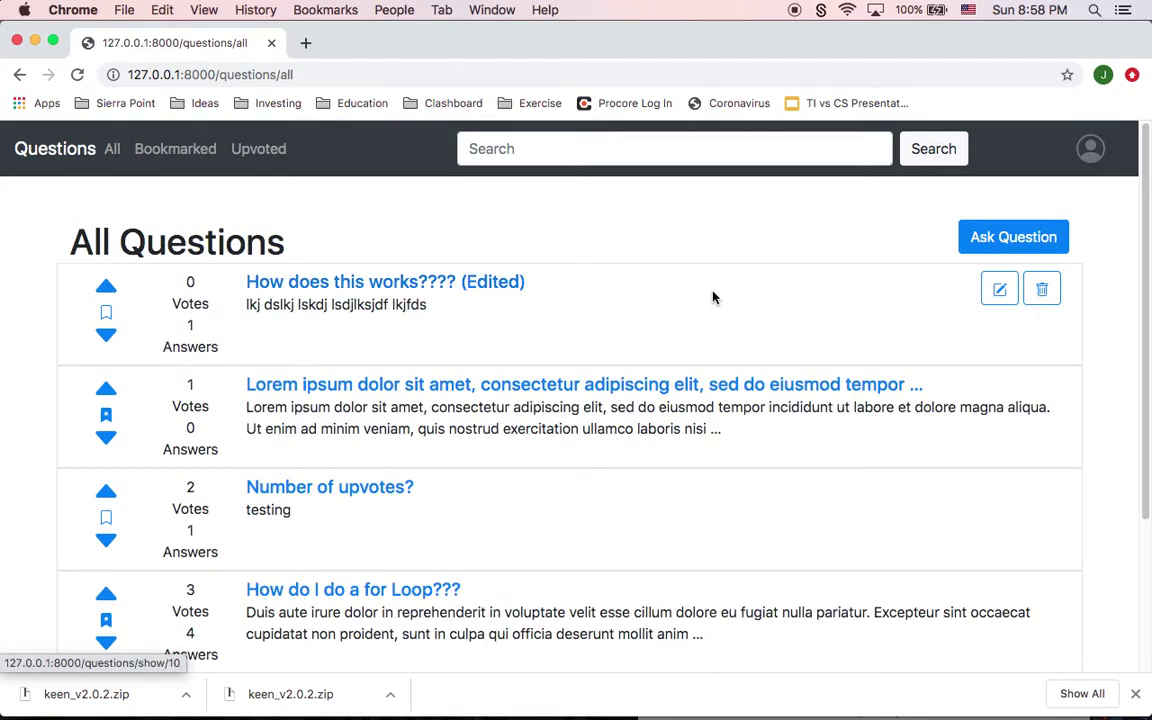
Step: Delete the 'How does this works???? (Edited)' question, then log out from the profile menu
left_click(1041, 289)
scroll(432, 437, "down", 3)
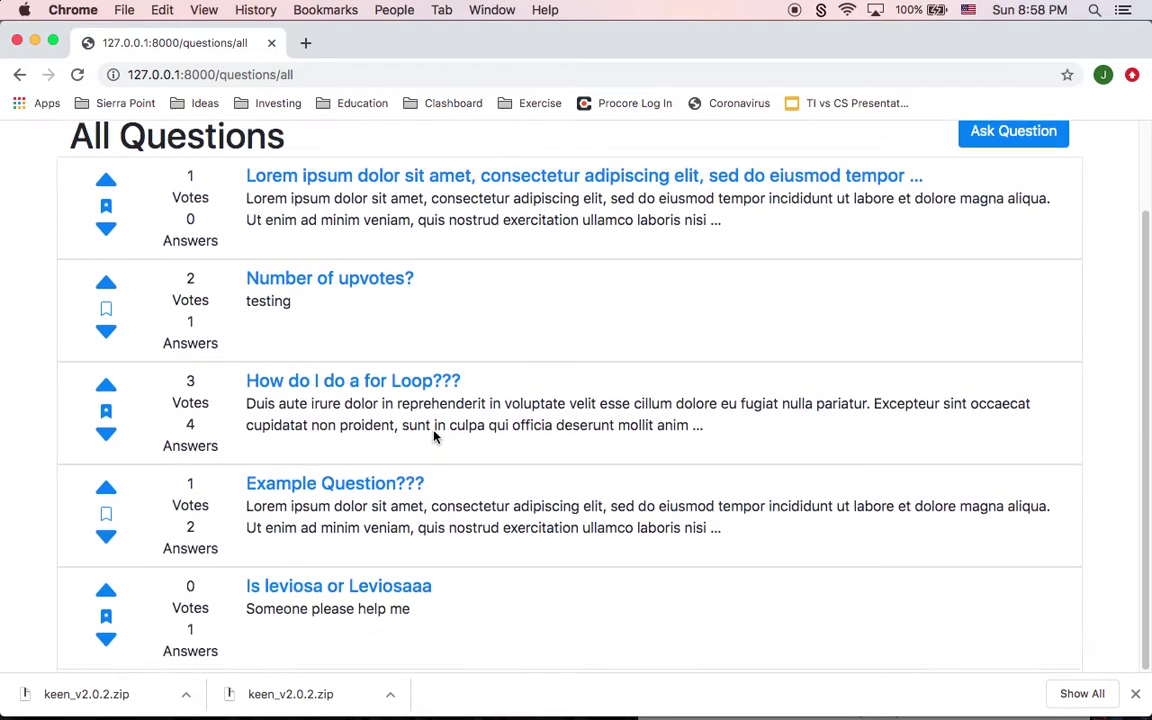
scroll(432, 437, "up", 3)
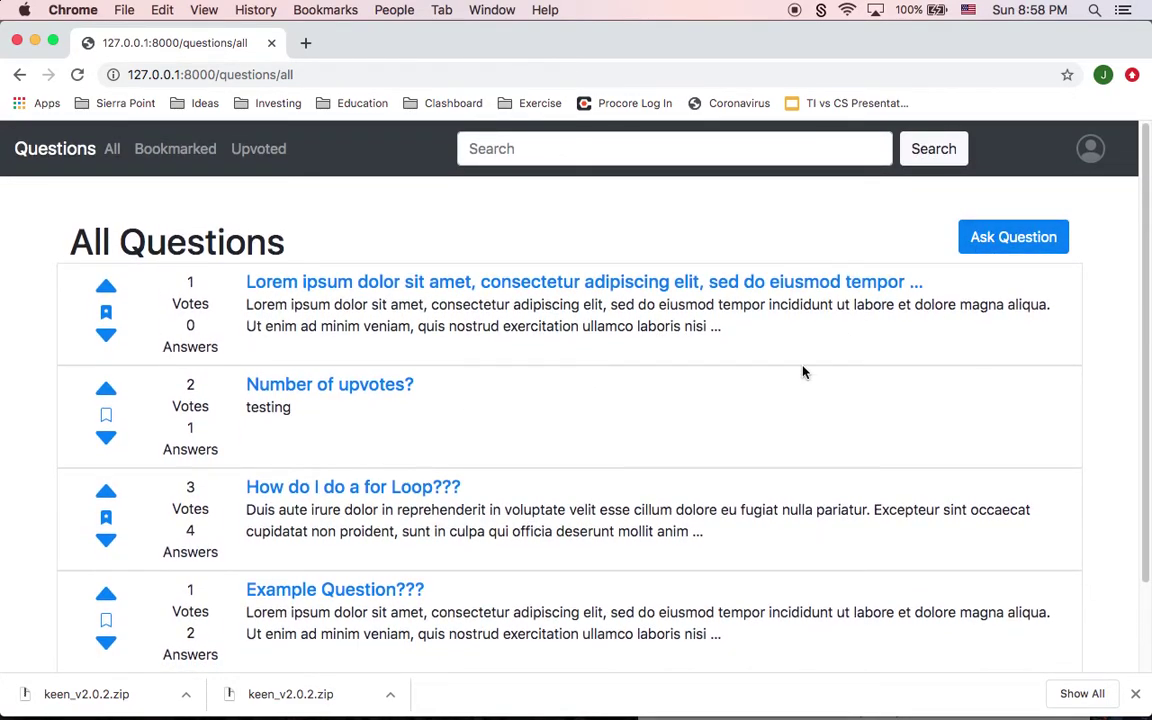
left_click(1092, 148)
left_click(118, 432)
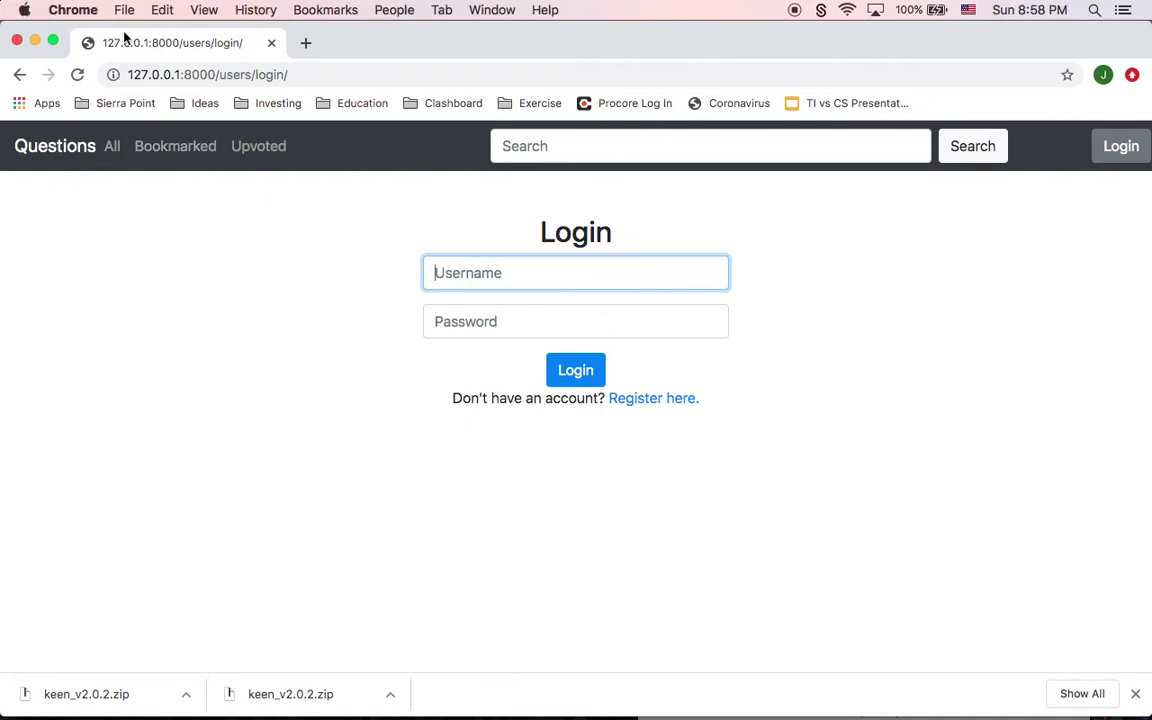
Step: Quit QuickTime Player, bringing up the save prompt for Screen Recording.mov
left_click(711, 692)
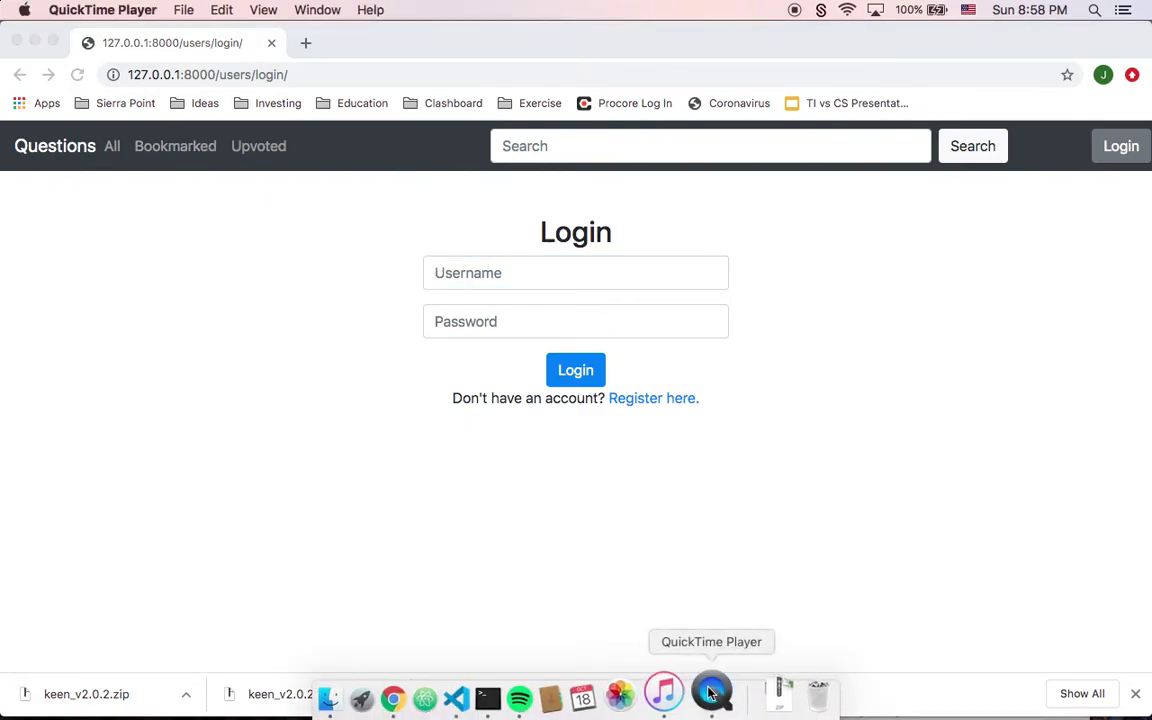
left_click(188, 8)
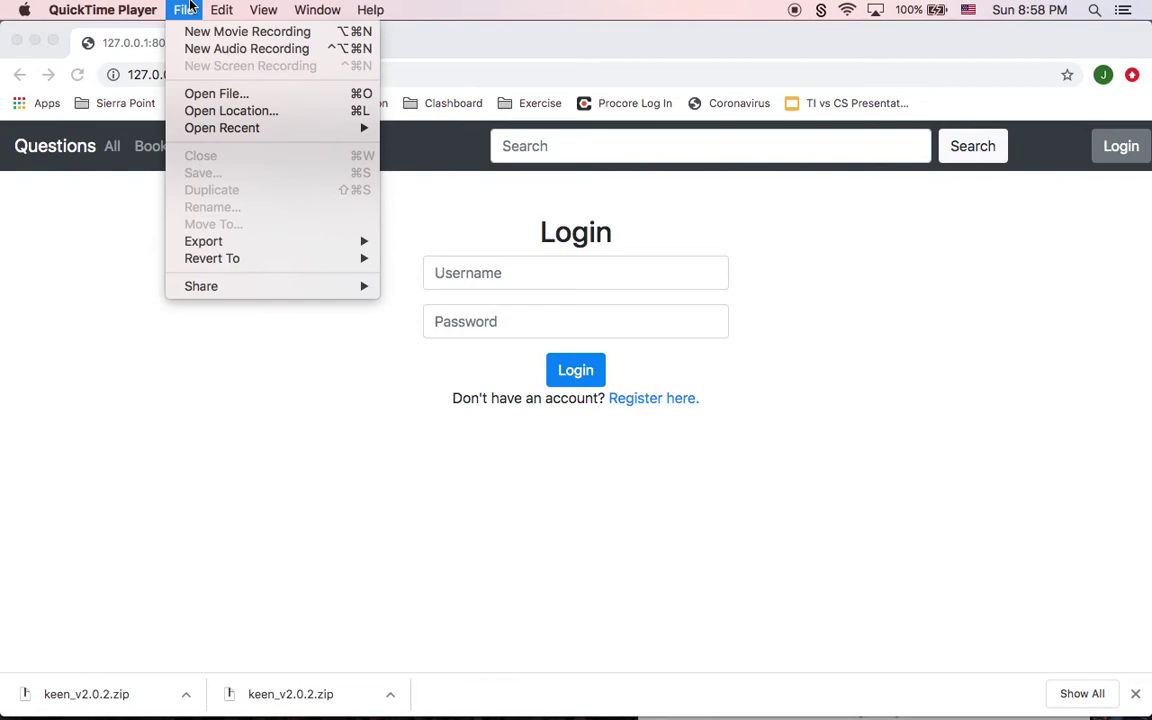
mouse_move(98, 8)
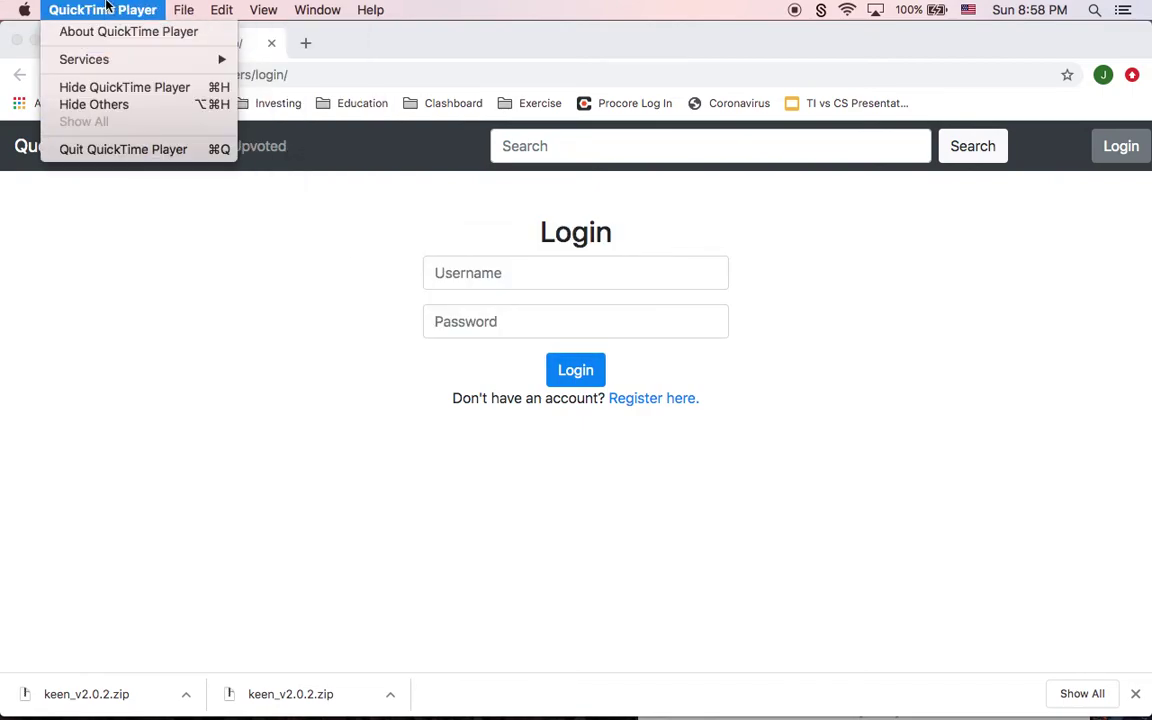
left_click(86, 149)
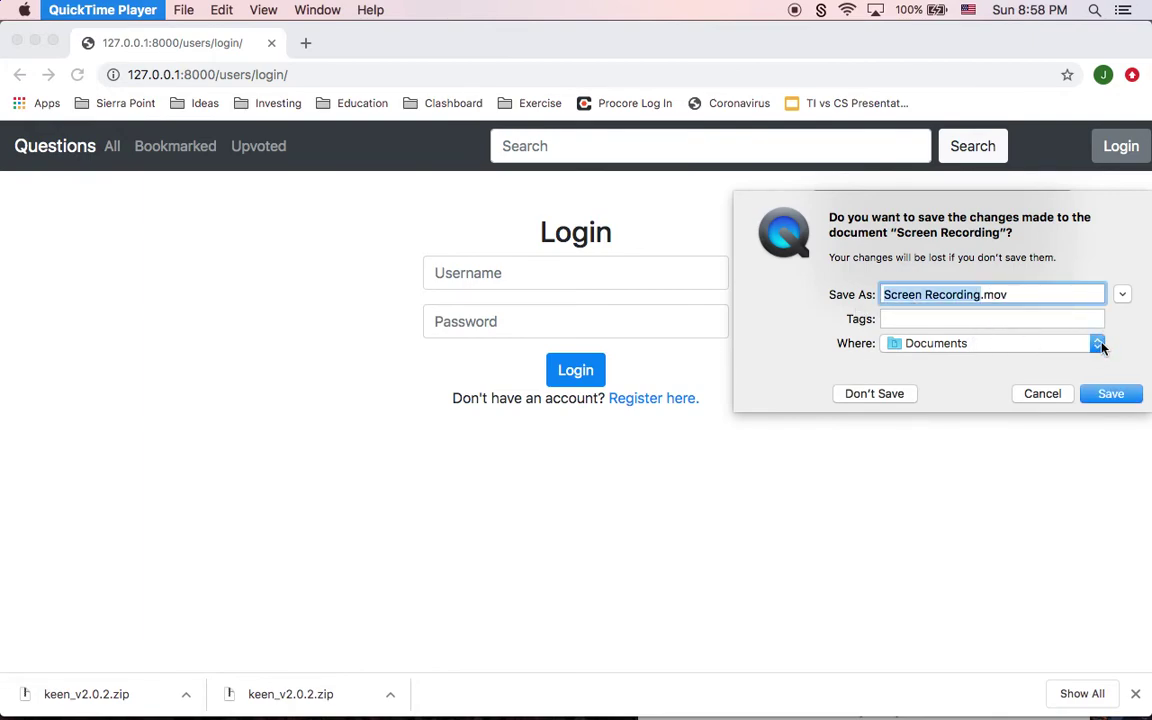
Step: Change the recording's save location from Documents to the Mac itself
left_click(1098, 343)
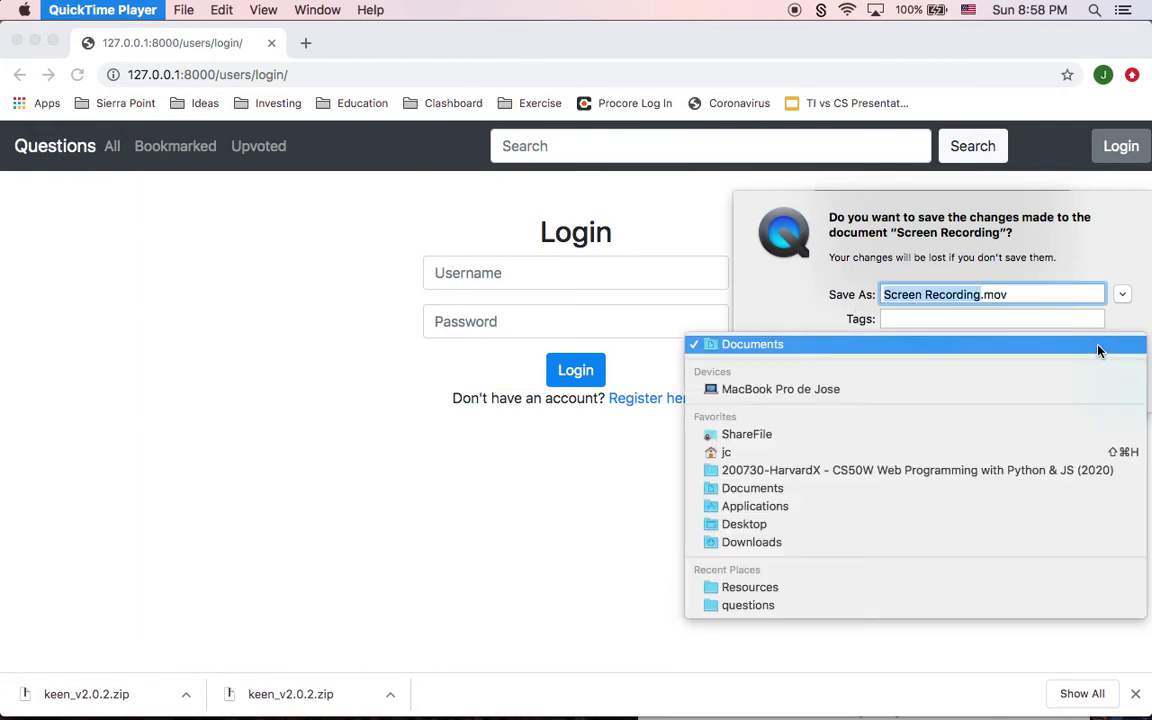
left_click(864, 395)
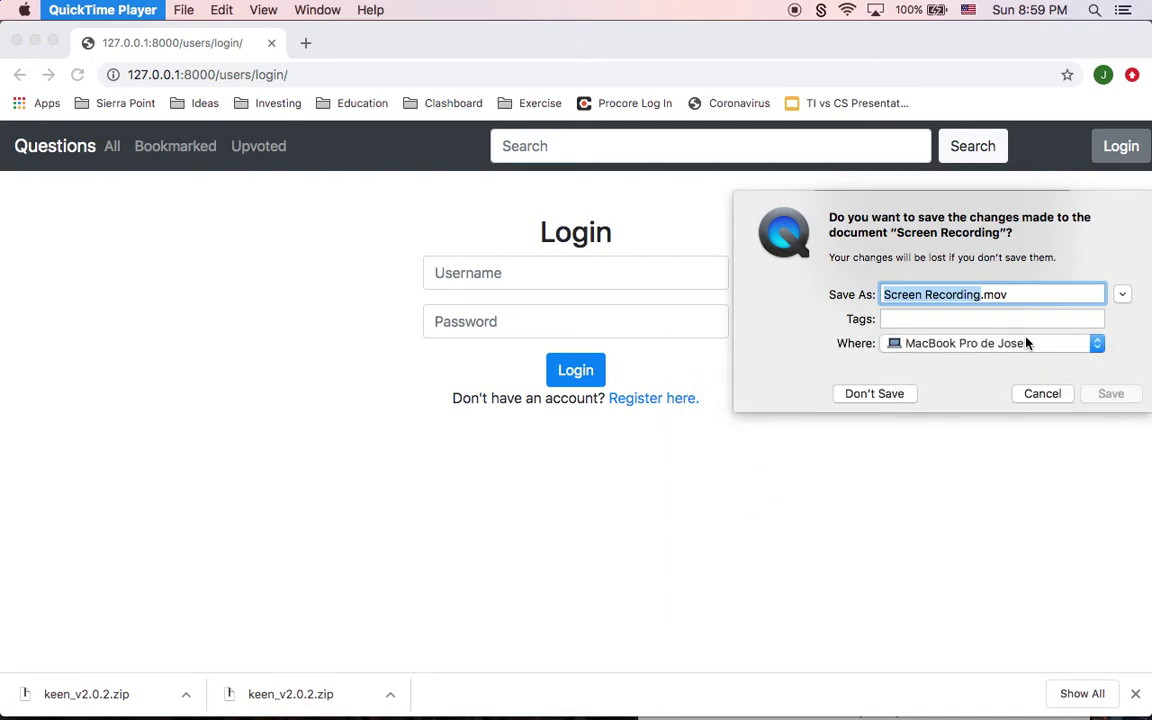
left_click(1092, 348)
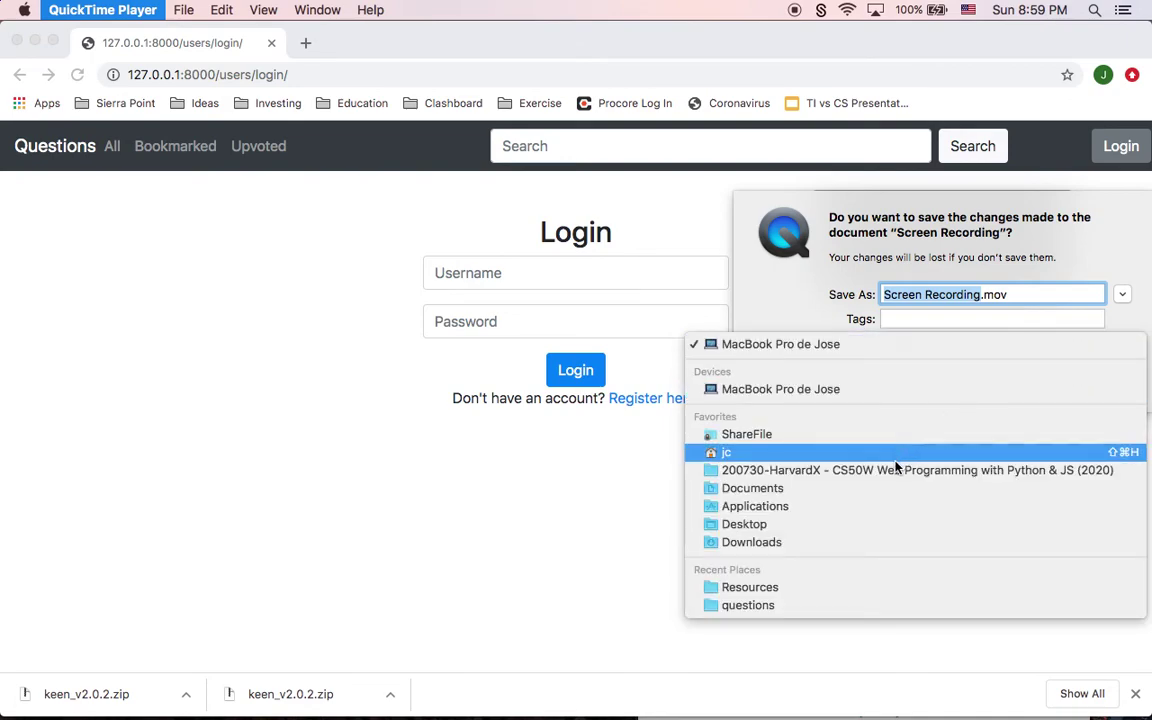